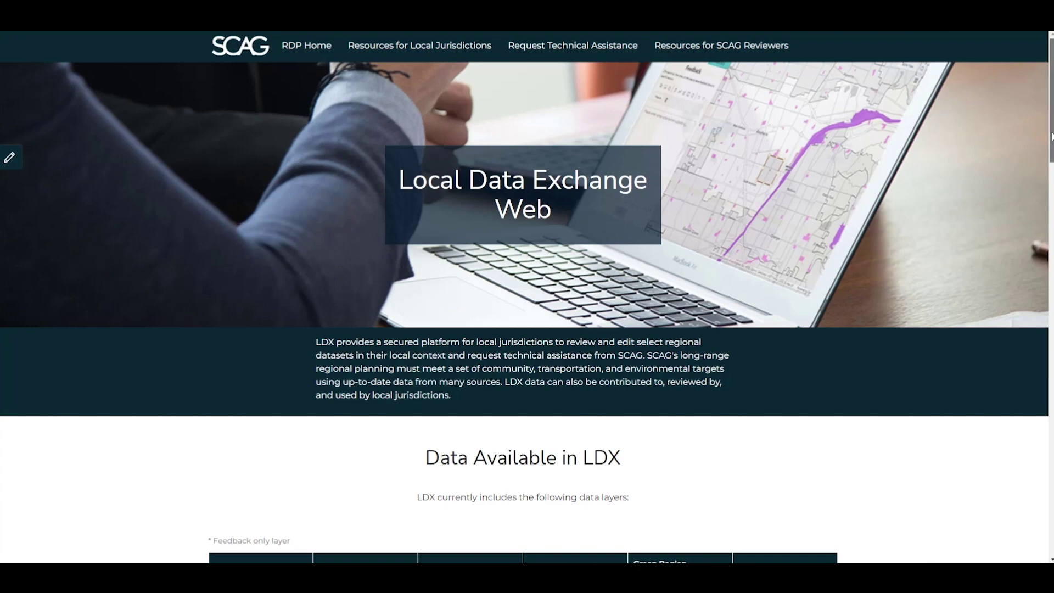
- Scroll the LDX page down to the Providing Feedback section and the LDX Editor launch box
{"action": "left_click_drag", "start_coordinate": [1050, 136], "coordinate": [1050, 250]}
{"action": "scroll", "coordinate": [524, 312], "scroll_direction": "down", "scroll_amount": 4}
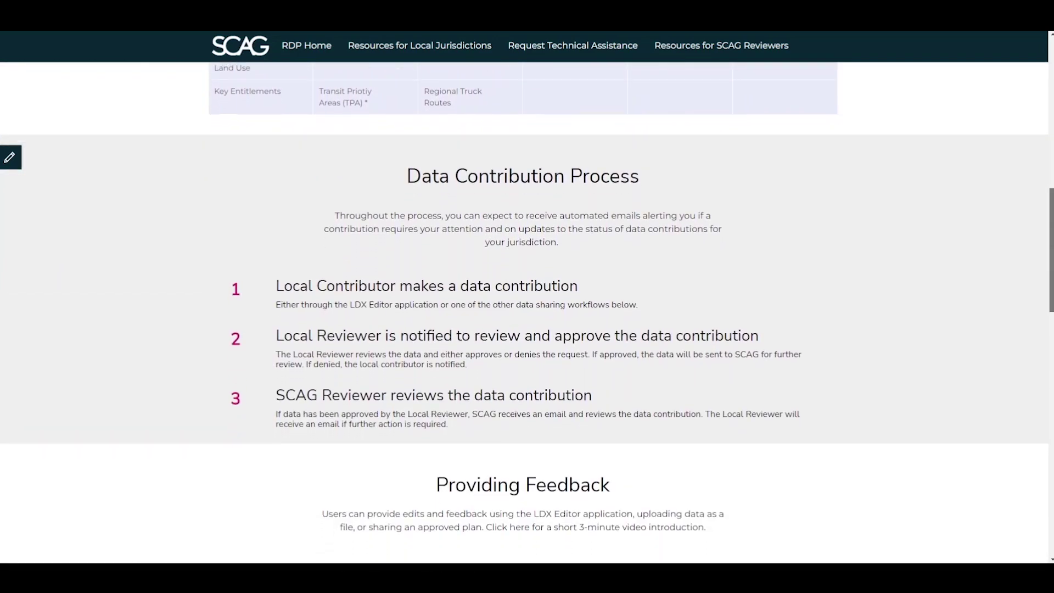
{"action": "scroll", "coordinate": [524, 312], "scroll_direction": "down", "scroll_amount": 3}
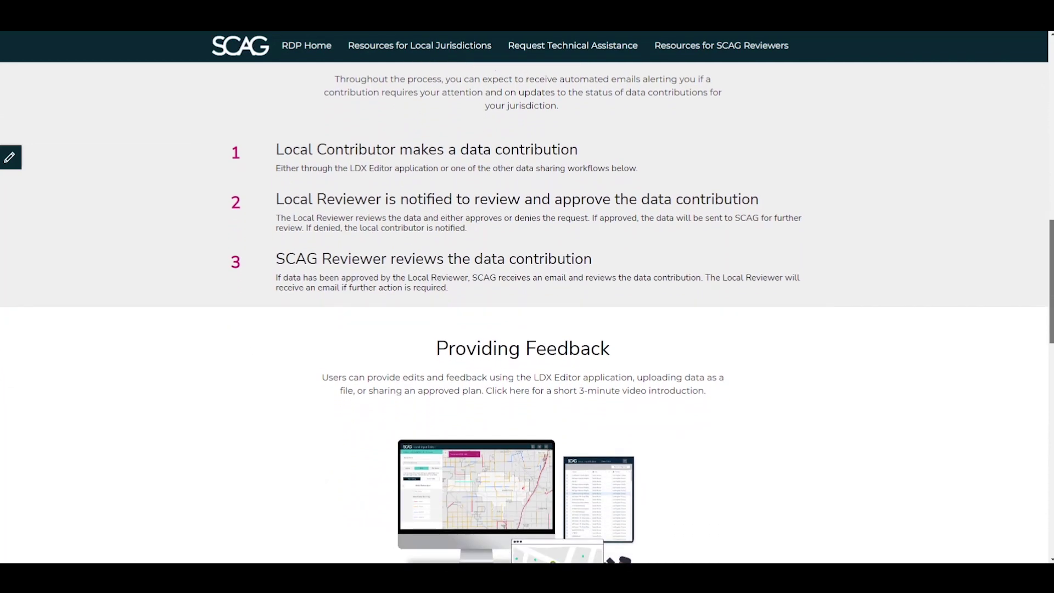
{"action": "scroll", "coordinate": [524, 312], "scroll_direction": "down", "scroll_amount": 2}
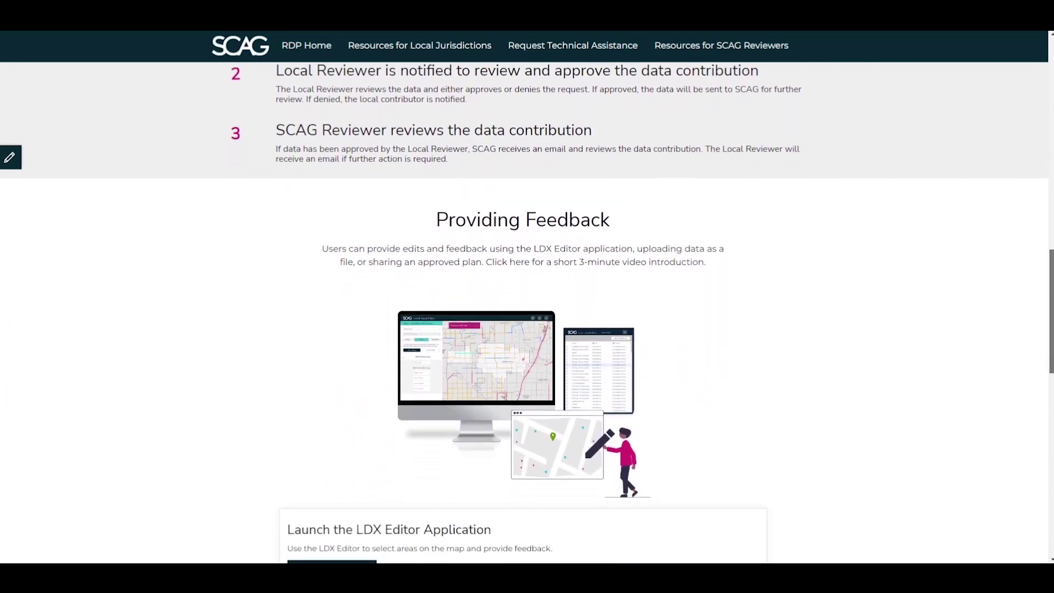
{"action": "scroll", "coordinate": [524, 312], "scroll_direction": "down", "scroll_amount": 1}
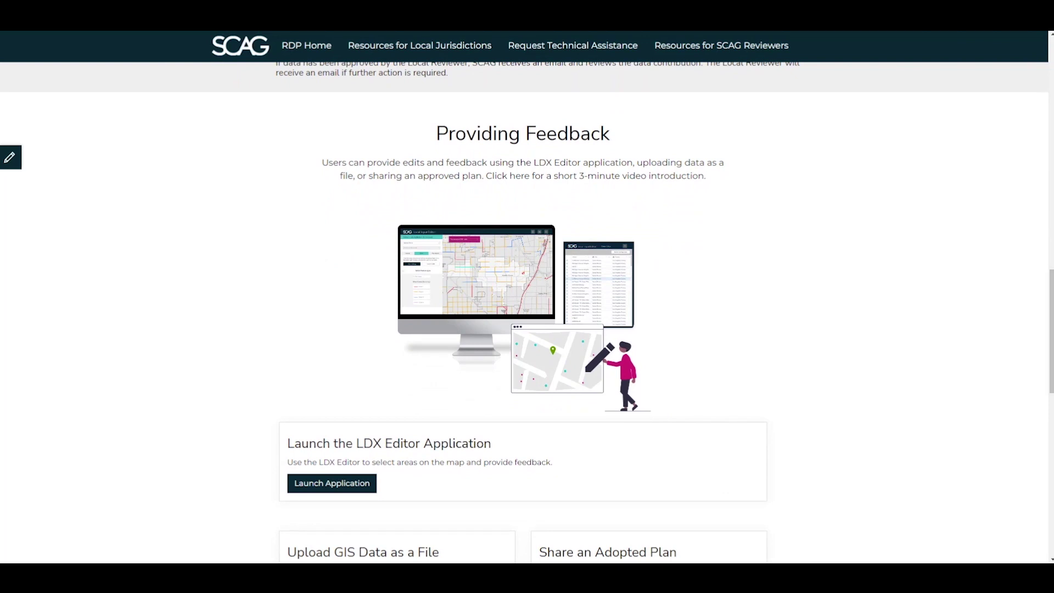
{"action": "scroll", "coordinate": [1050, 406], "scroll_direction": "down", "scroll_amount": 1}
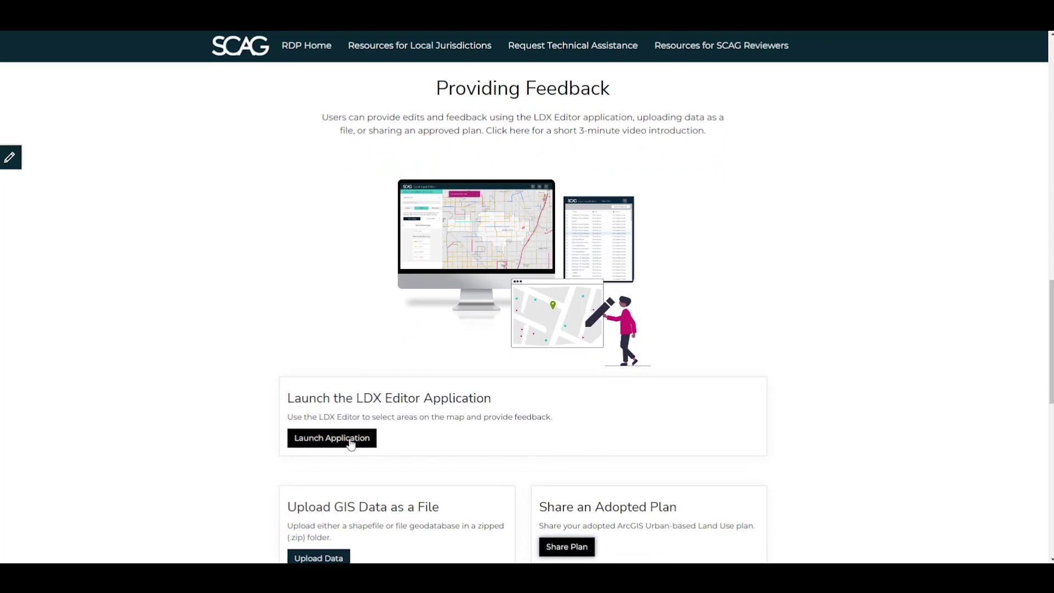
- Launch the LDX Editor and select Alhambra as the jurisdiction
{"action": "left_click", "coordinate": [301, 439]}
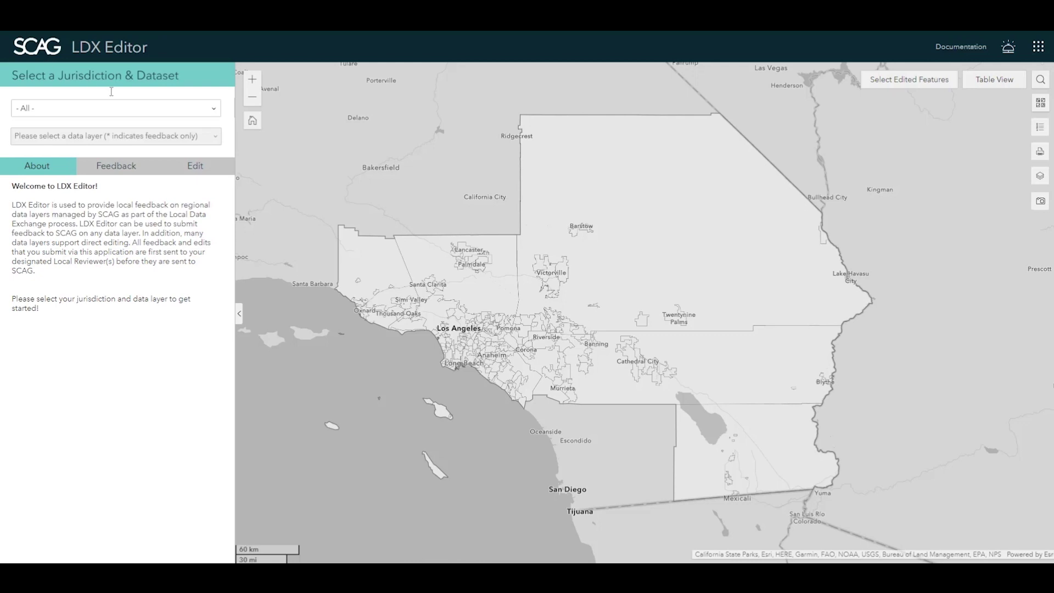
{"action": "left_click", "coordinate": [212, 110]}
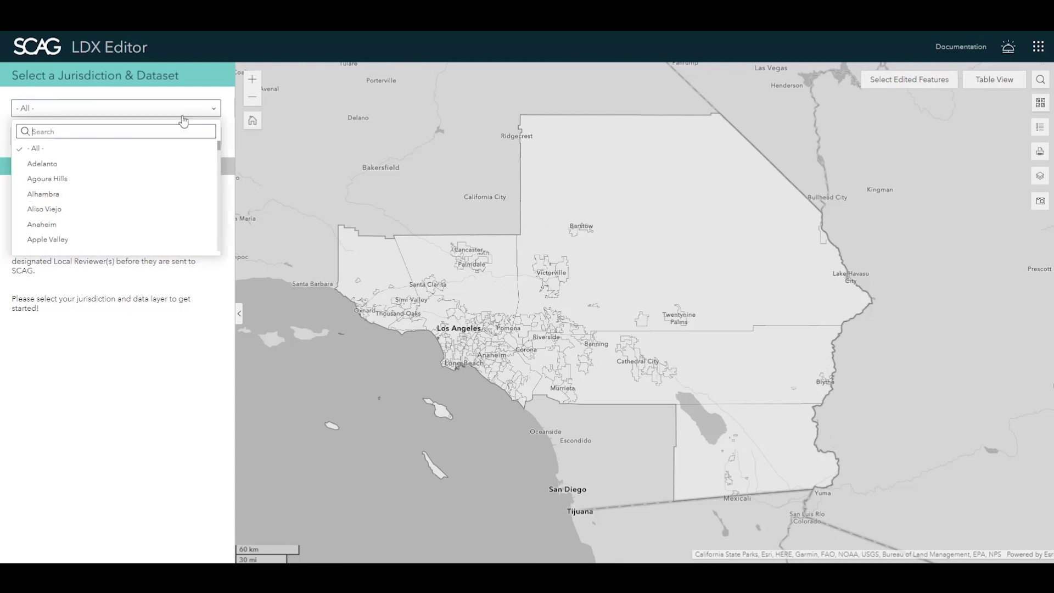
{"action": "left_click", "coordinate": [47, 195]}
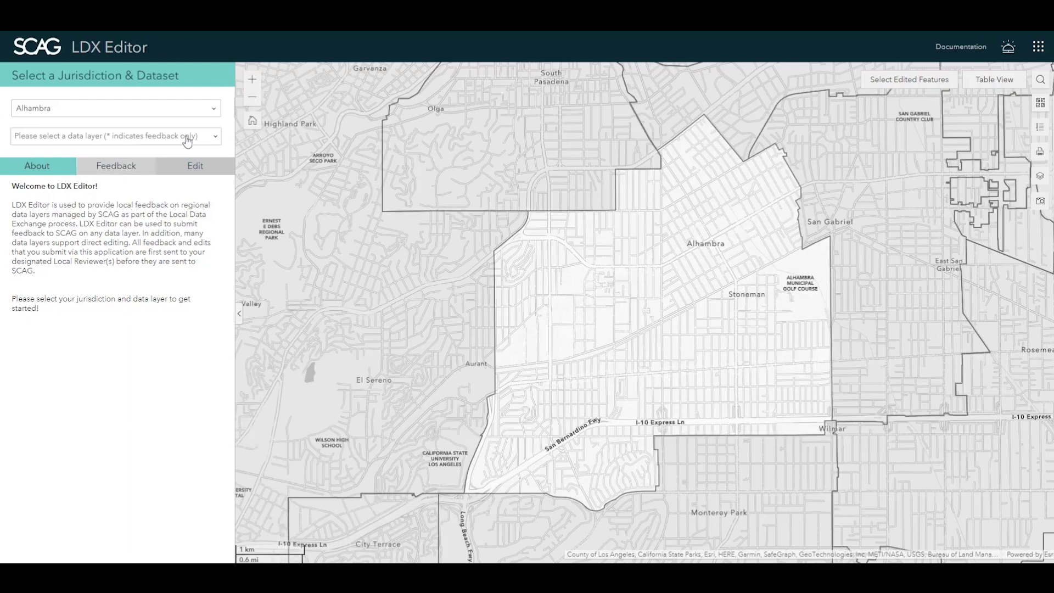
- Load the General Plan Land Use layer and zoom in on parcels near W Mission Rd
{"action": "left_click", "coordinate": [216, 138]}
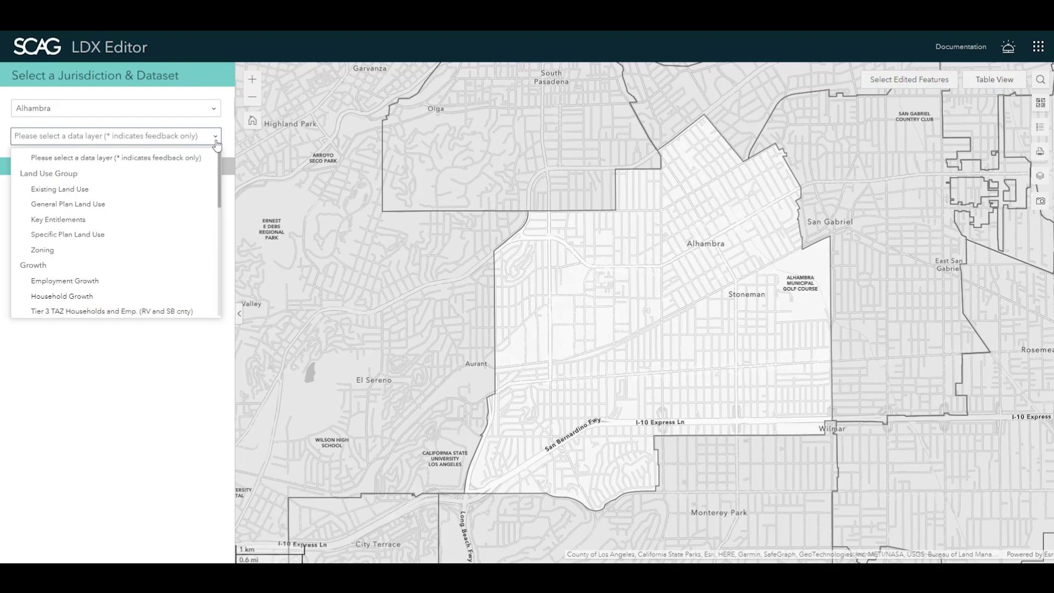
{"action": "mouse_move", "coordinate": [219, 155]}
{"action": "left_mouse_down"}
{"action": "mouse_move", "coordinate": [219, 274]}
{"action": "mouse_move", "coordinate": [220, 146]}
{"action": "left_mouse_up"}
{"action": "left_click", "coordinate": [42, 204]}
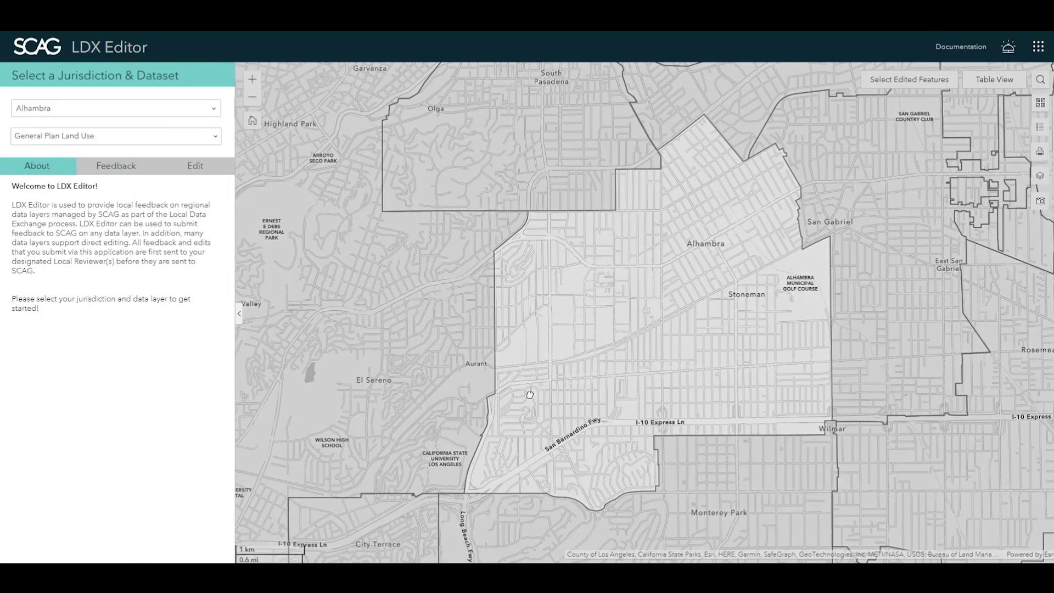
{"action": "left_click_drag", "start_coordinate": [538, 397], "coordinate": [475, 341]}
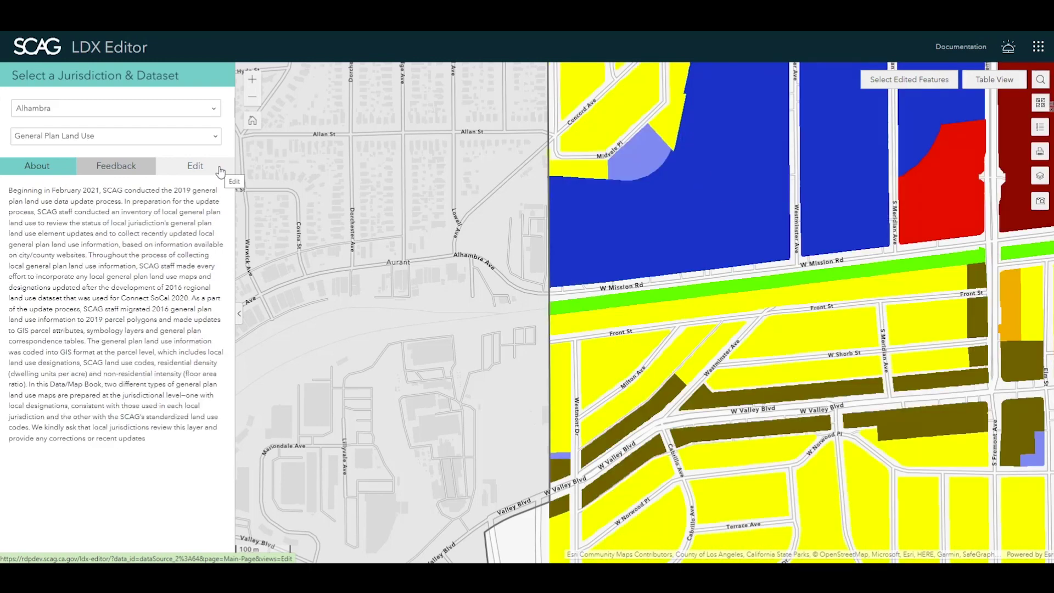
- Start editing General Plan Land Use under a new edit job and enable feature selection
{"action": "left_click", "coordinate": [220, 171]}
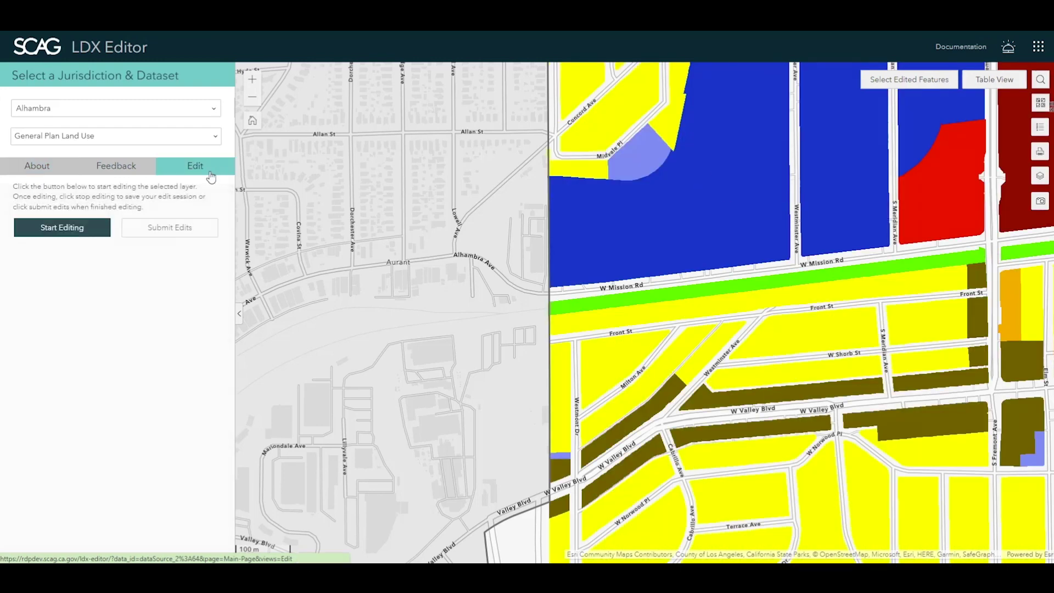
{"action": "left_click", "coordinate": [63, 230]}
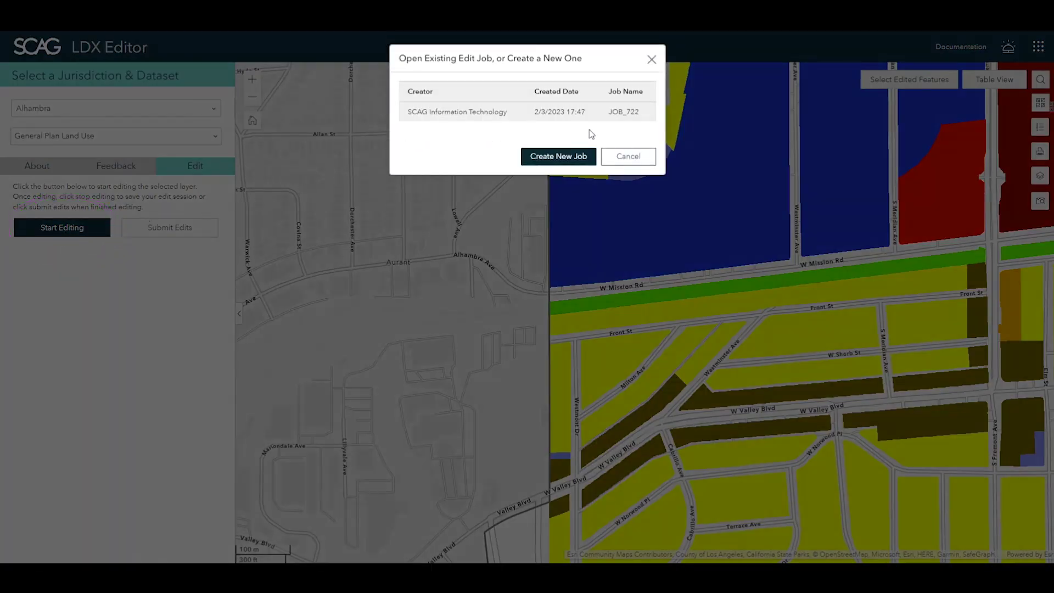
{"action": "left_click", "coordinate": [584, 163]}
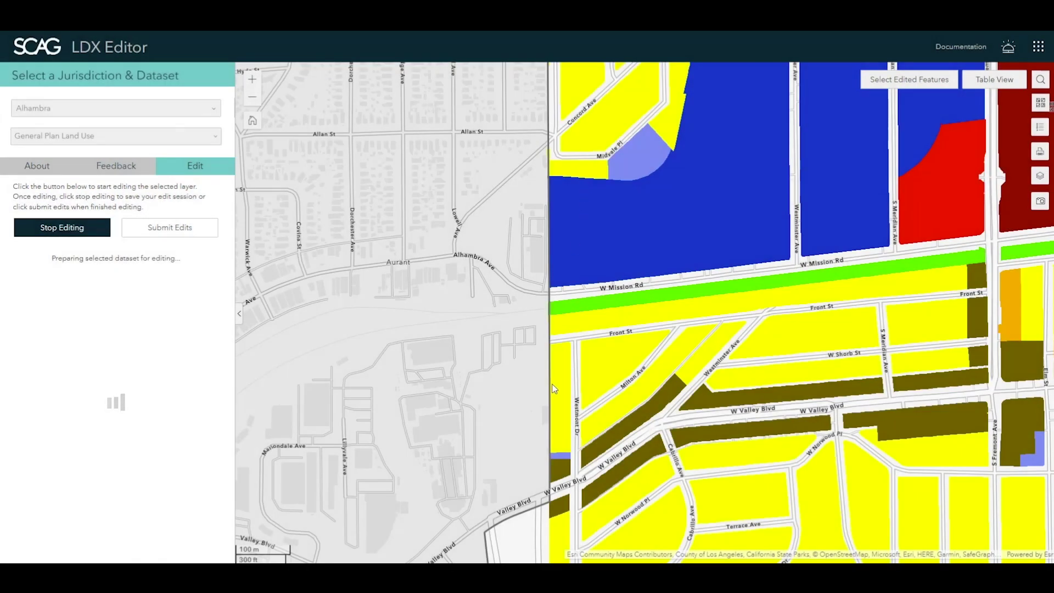
{"action": "left_click_drag", "start_coordinate": [598, 380], "coordinate": [404, 438]}
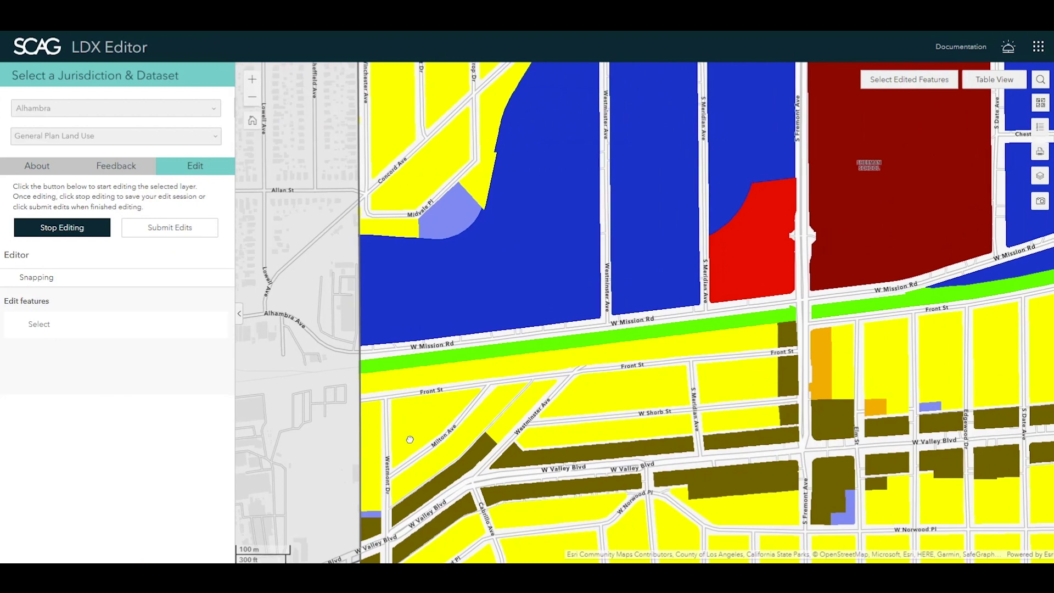
{"action": "left_click", "coordinate": [31, 327]}
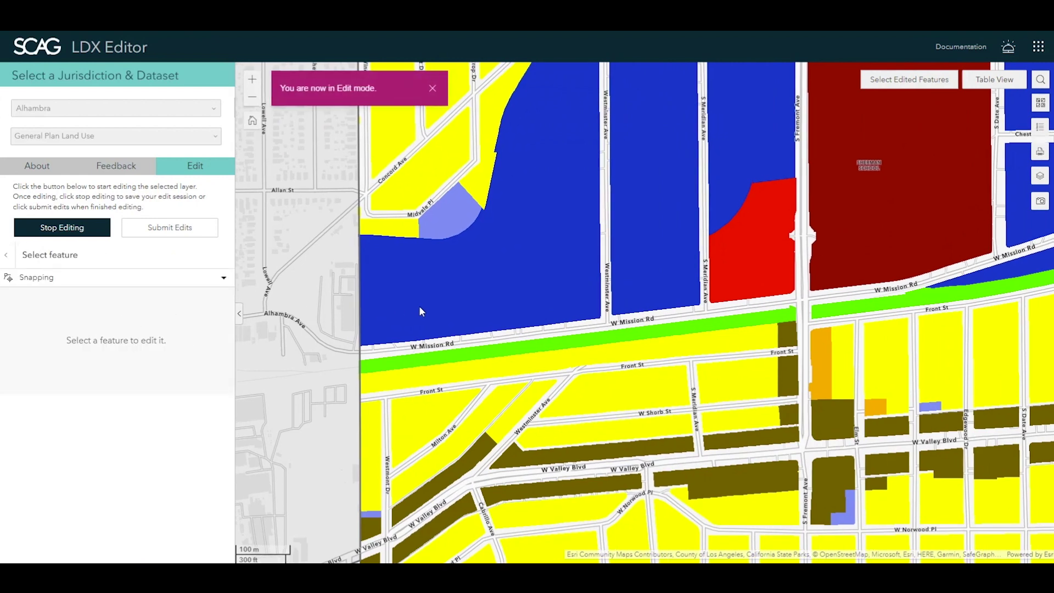
- Select the 1300 Industrial parcel on W Mission Rd and search its SCAG codes for 'Commer'
{"action": "left_click", "coordinate": [382, 306]}
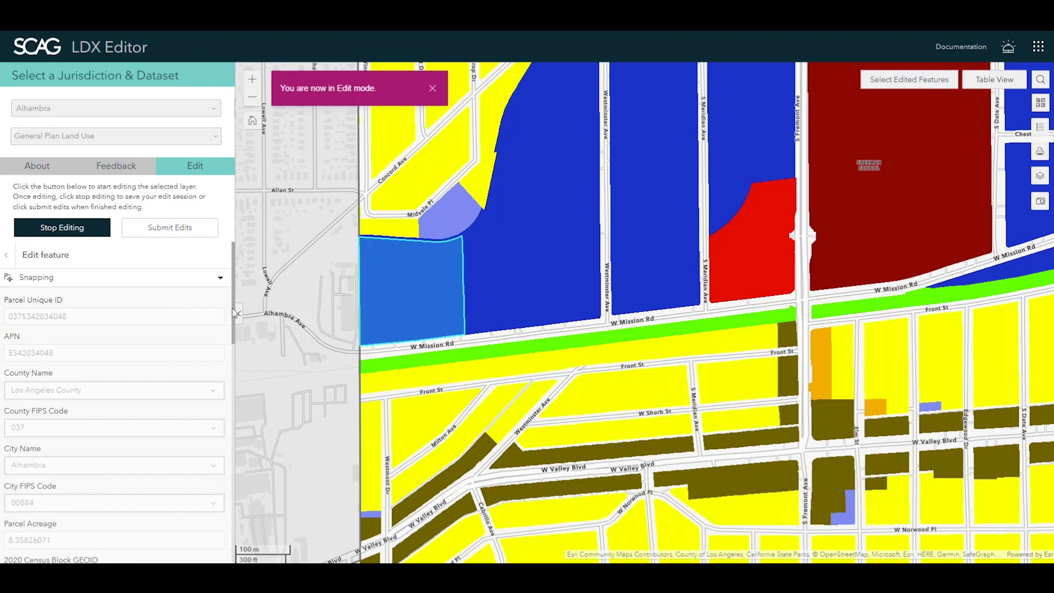
{"action": "left_click_drag", "start_coordinate": [233, 314], "coordinate": [232, 410]}
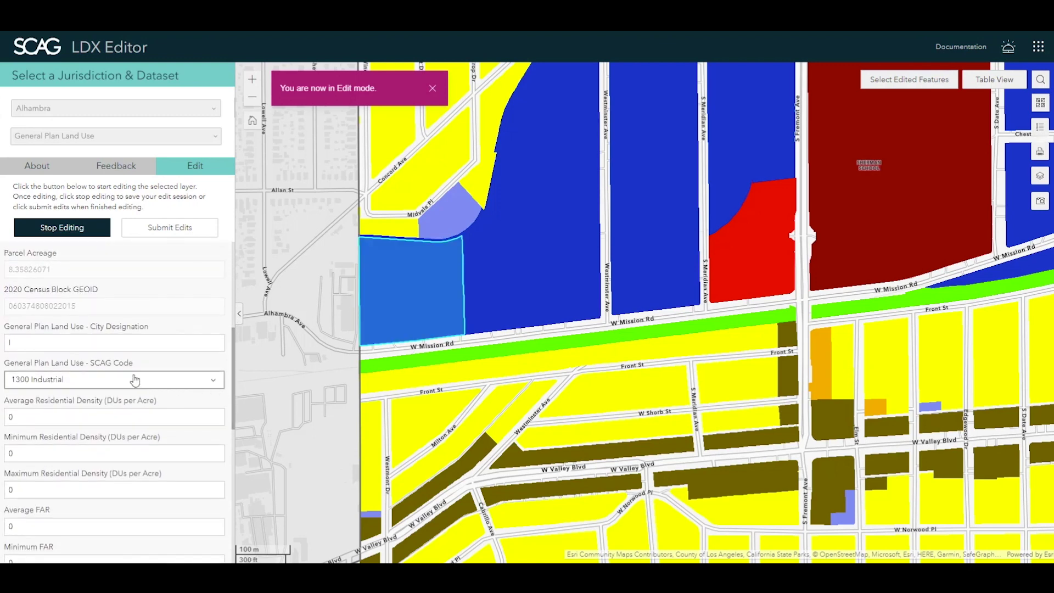
{"action": "left_click", "coordinate": [82, 383]}
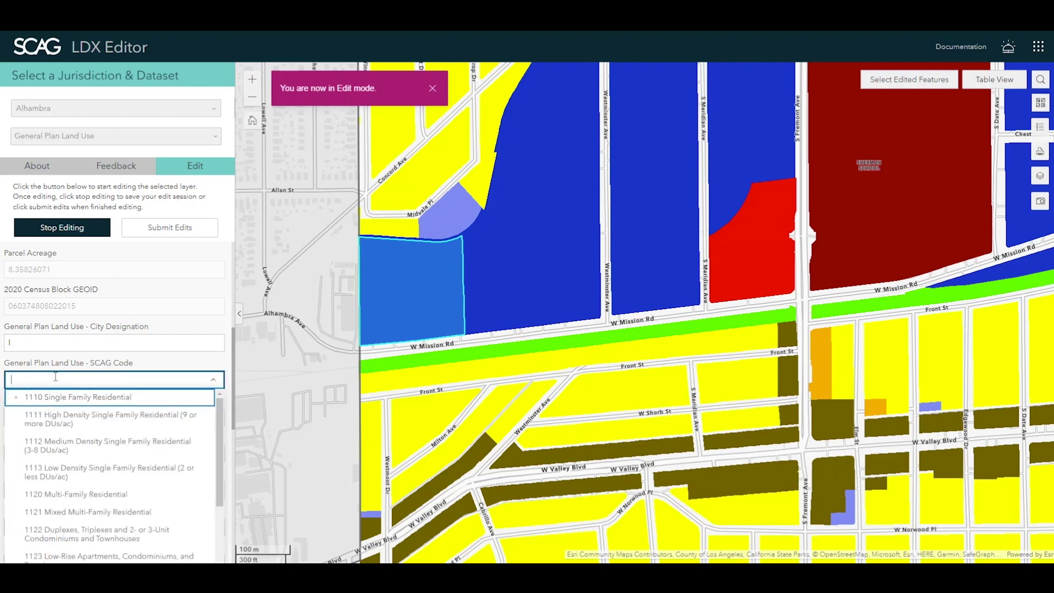
{"action": "type", "text": "Commer"}
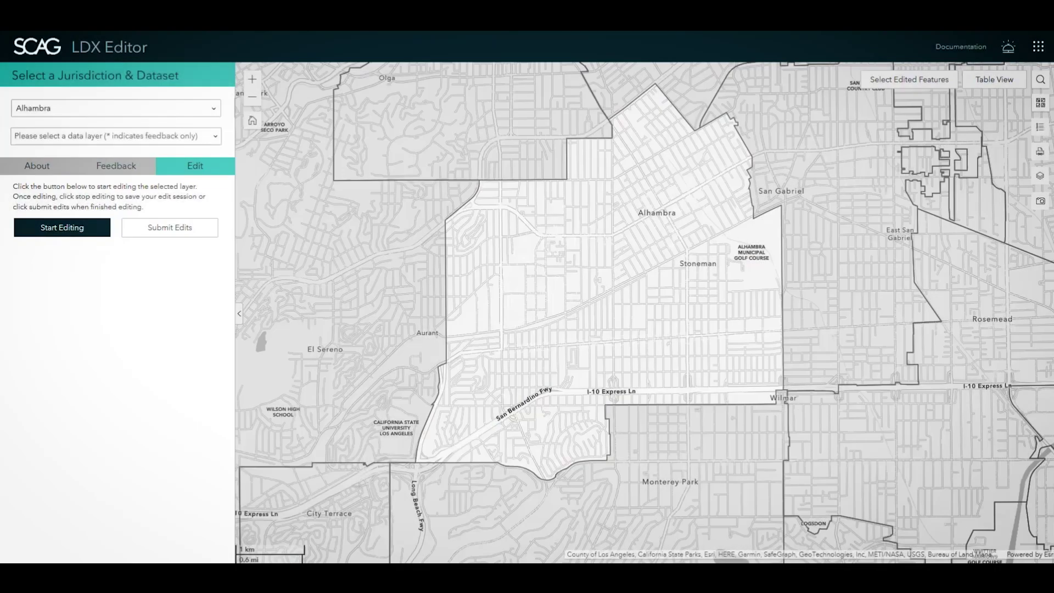
- Load Employment Growth for Alhambra and shade the map by Employment Absolute Value 2035
{"action": "left_click", "coordinate": [129, 137]}
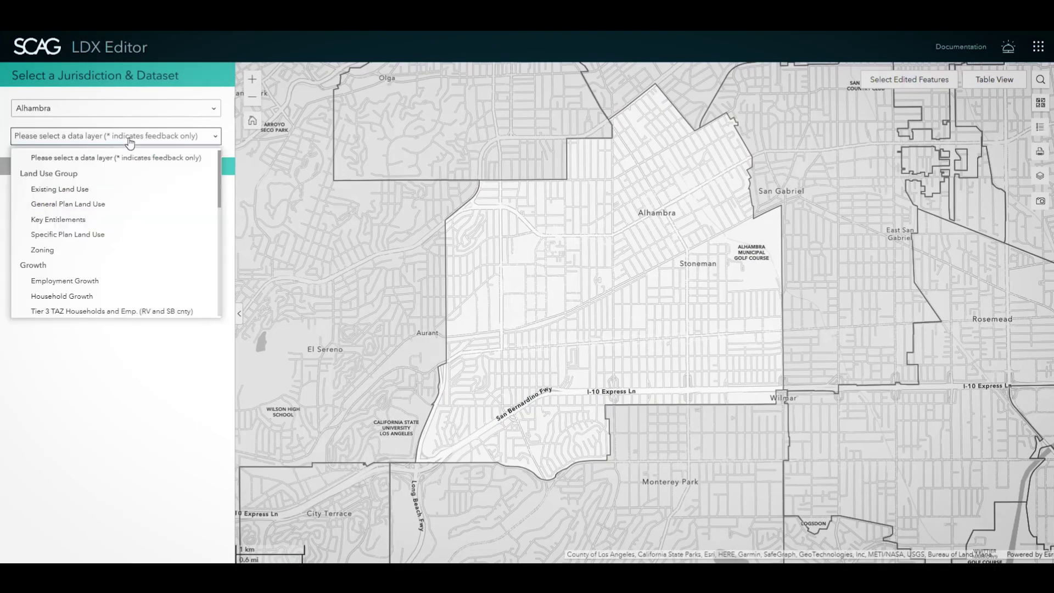
{"action": "left_click", "coordinate": [79, 281]}
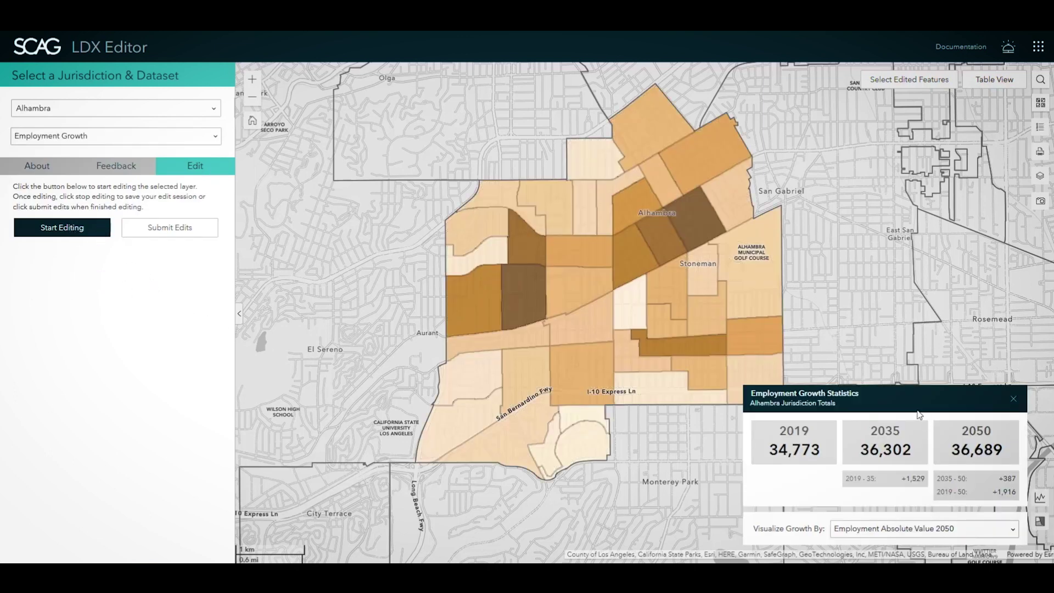
{"action": "left_click", "coordinate": [1012, 532]}
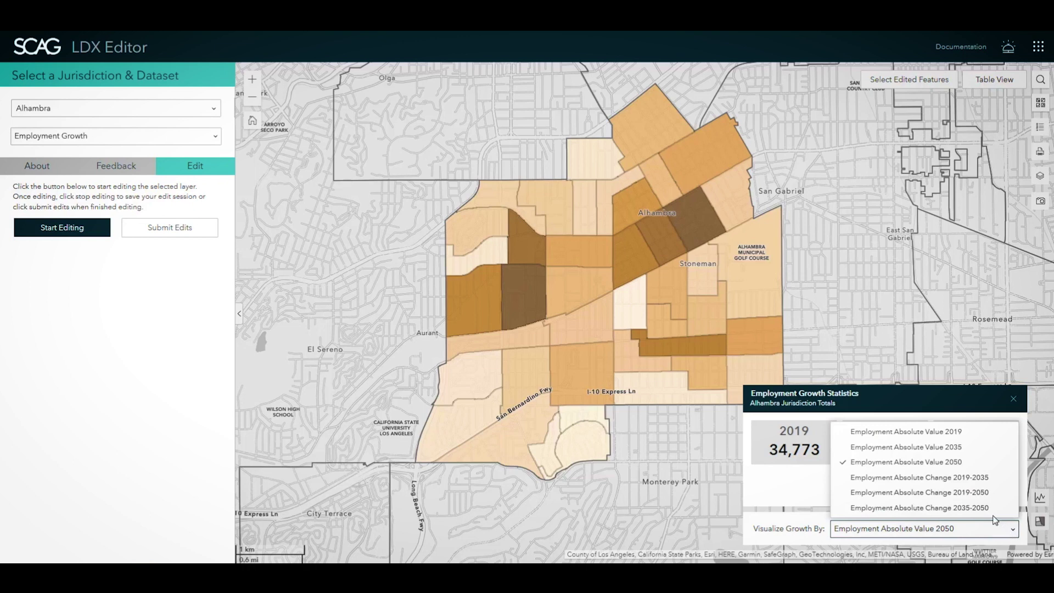
{"action": "left_click", "coordinate": [986, 493]}
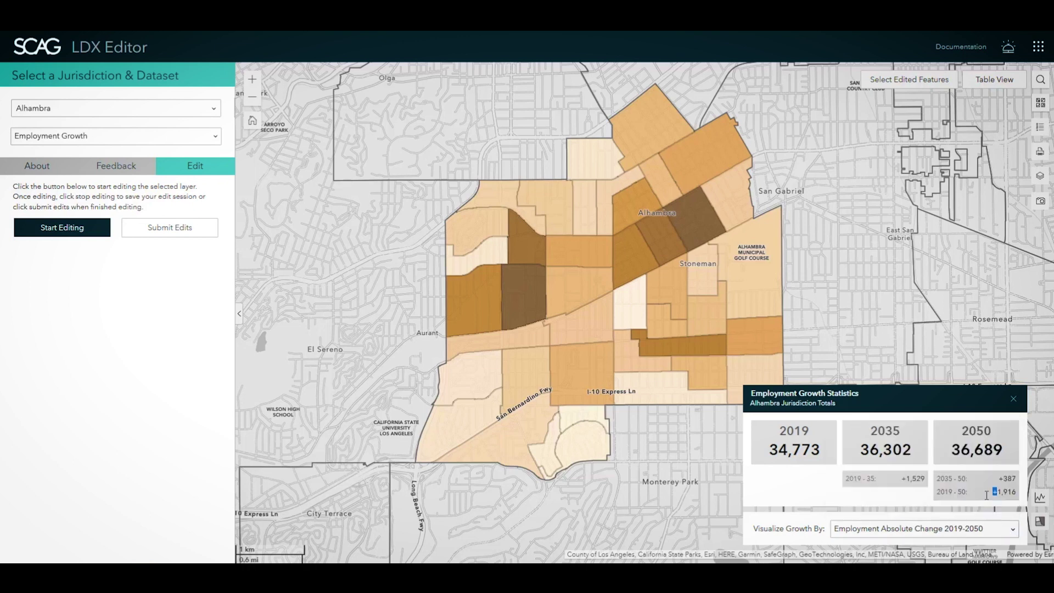
{"action": "left_click", "coordinate": [1006, 529]}
{"action": "left_click", "coordinate": [971, 449]}
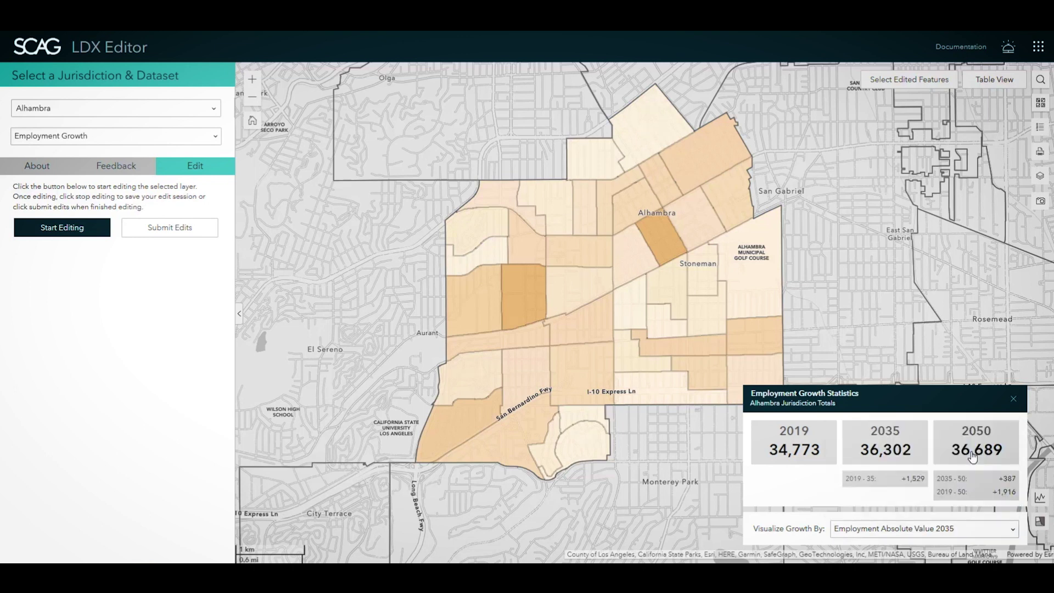
{"action": "left_click", "coordinate": [1040, 179]}
{"action": "left_click", "coordinate": [1038, 183]}
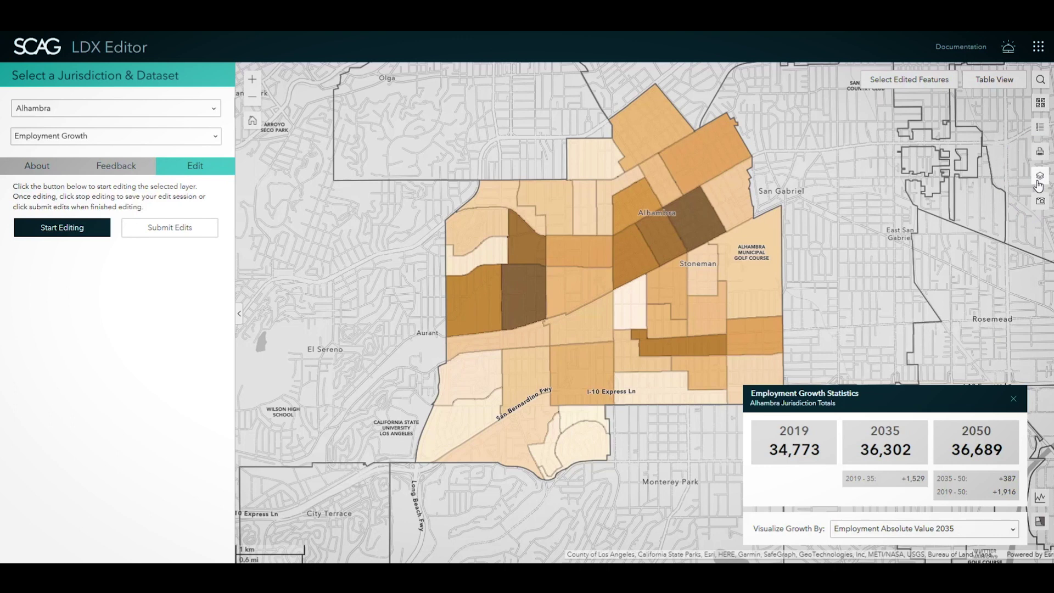
- Start editing Employment Growth under a new edit job and enable feature selection
{"action": "left_click", "coordinate": [60, 234]}
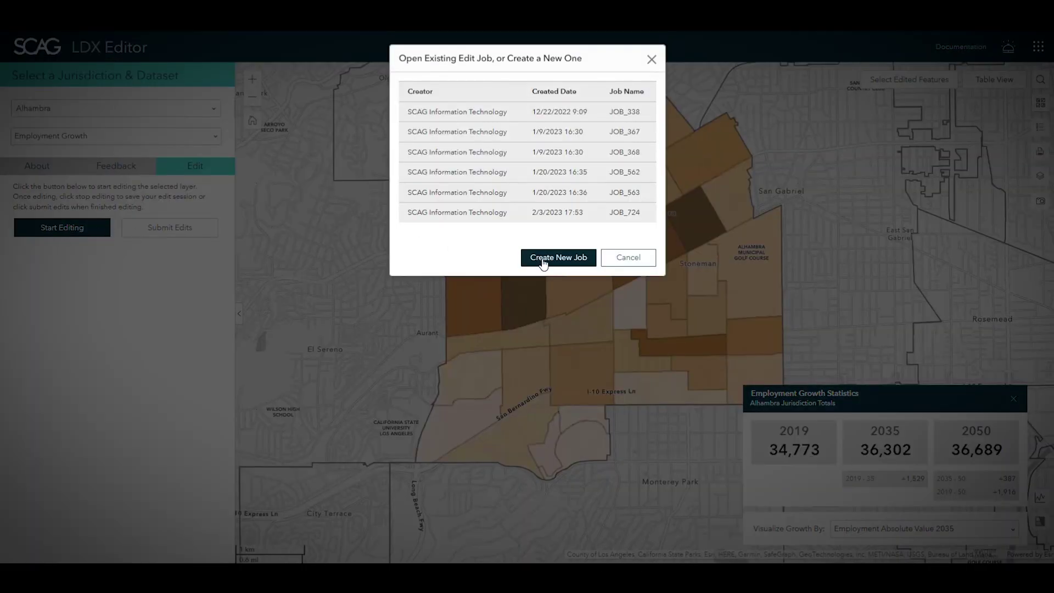
{"action": "left_click", "coordinate": [543, 262]}
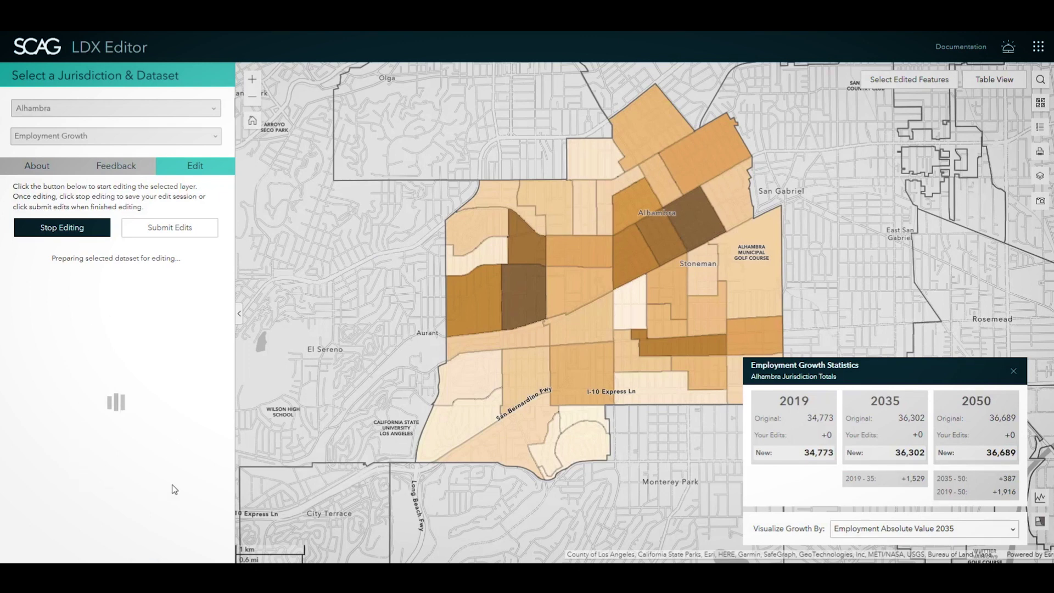
{"action": "scroll", "coordinate": [459, 442], "scroll_direction": "up", "scroll_amount": 3}
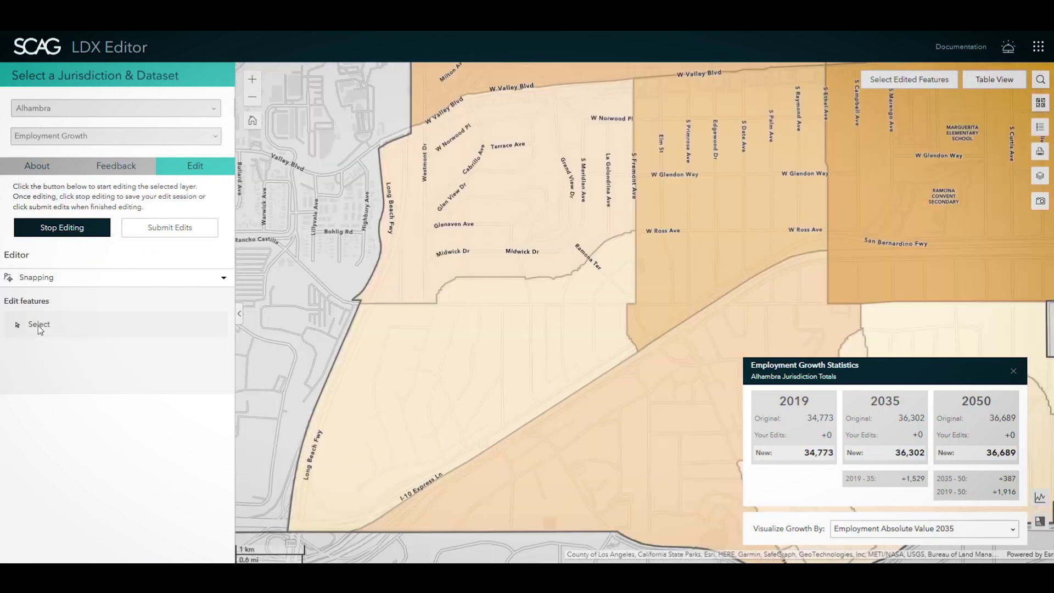
{"action": "left_click", "coordinate": [39, 324]}
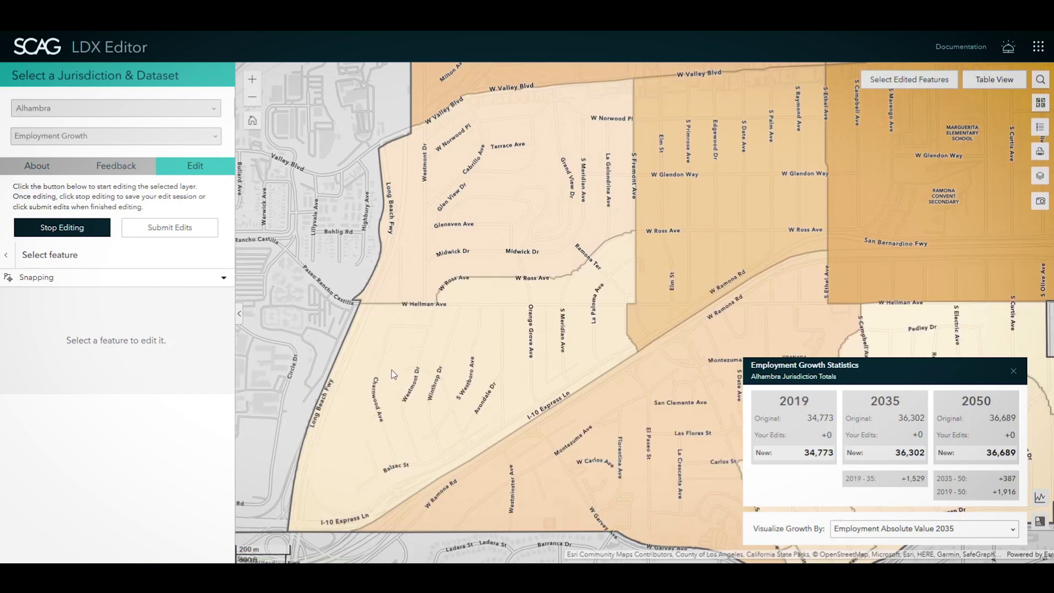
- Change TAZ 22096300's Employment 2050 to 250, update it, and check the attribute table
{"action": "left_click", "coordinate": [391, 369]}
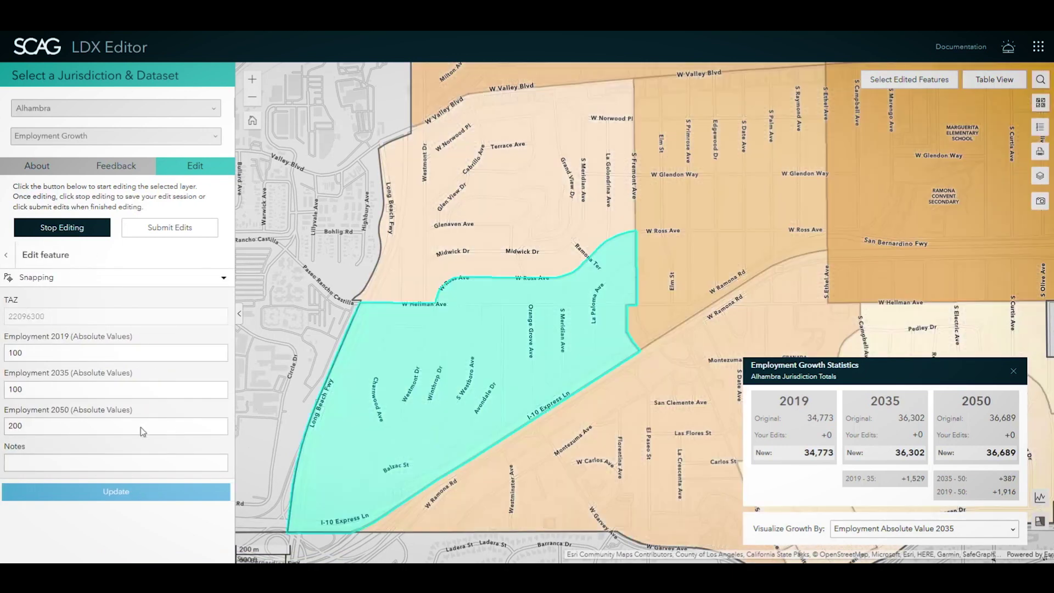
{"action": "left_click", "coordinate": [32, 426]}
{"action": "key", "text": "BackSpace"}
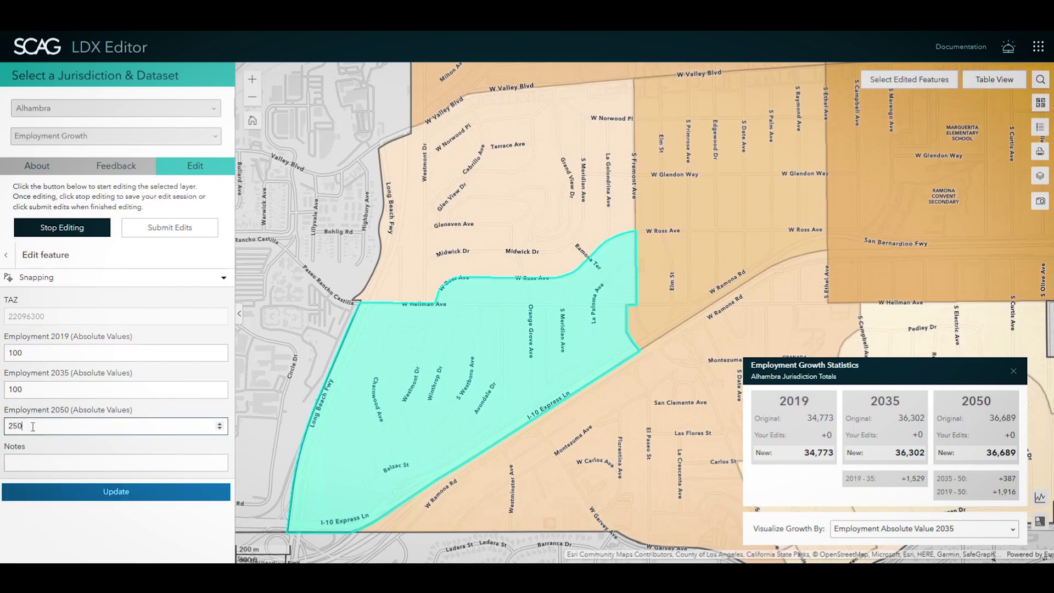
{"action": "left_click", "coordinate": [93, 491]}
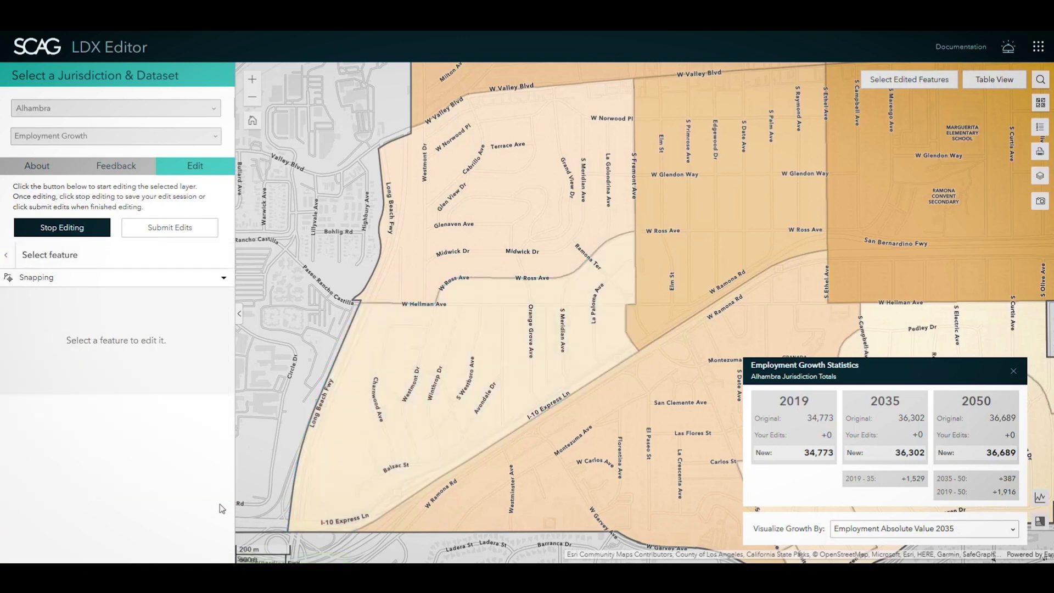
{"action": "left_click", "coordinate": [981, 82]}
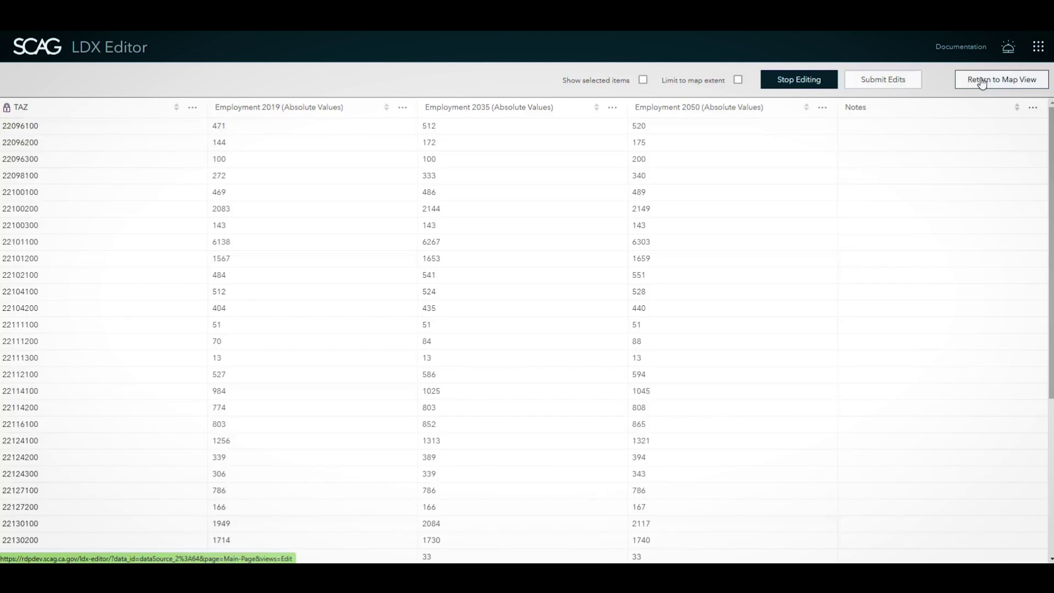
{"action": "left_click", "coordinate": [982, 82]}
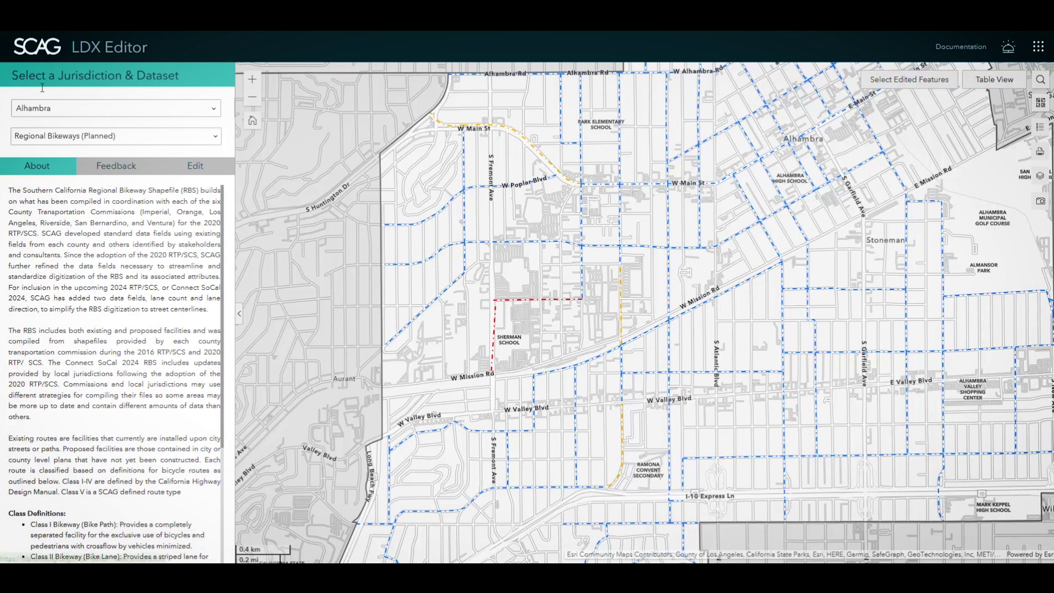
- Submit 'Missing Class 1 Bike Route' feedback as a rectangle drawn over S Fremont Ave
{"action": "left_click", "coordinate": [138, 174]}
{"action": "left_click", "coordinate": [94, 229]}
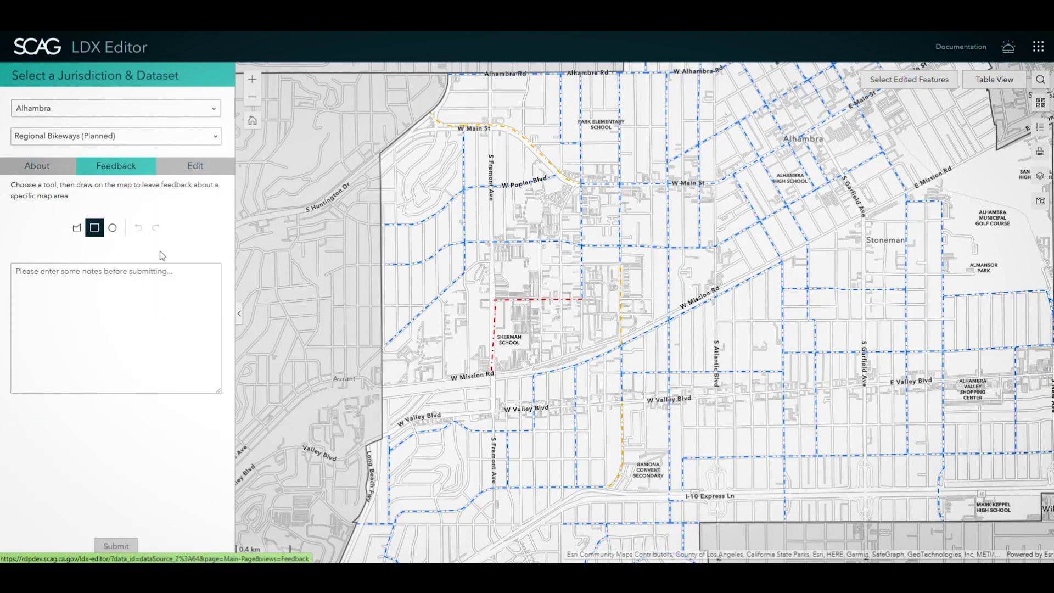
{"action": "left_click_drag", "start_coordinate": [488, 241], "coordinate": [499, 305]}
{"action": "left_click", "coordinate": [115, 289]}
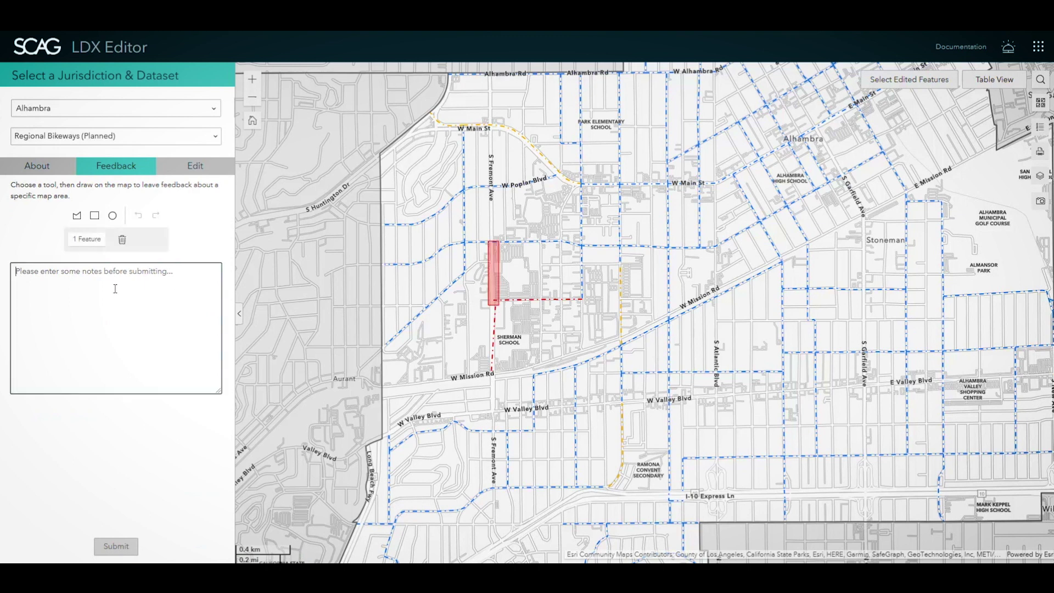
{"action": "type", "text": "Missing Class 1 Bike Route"}
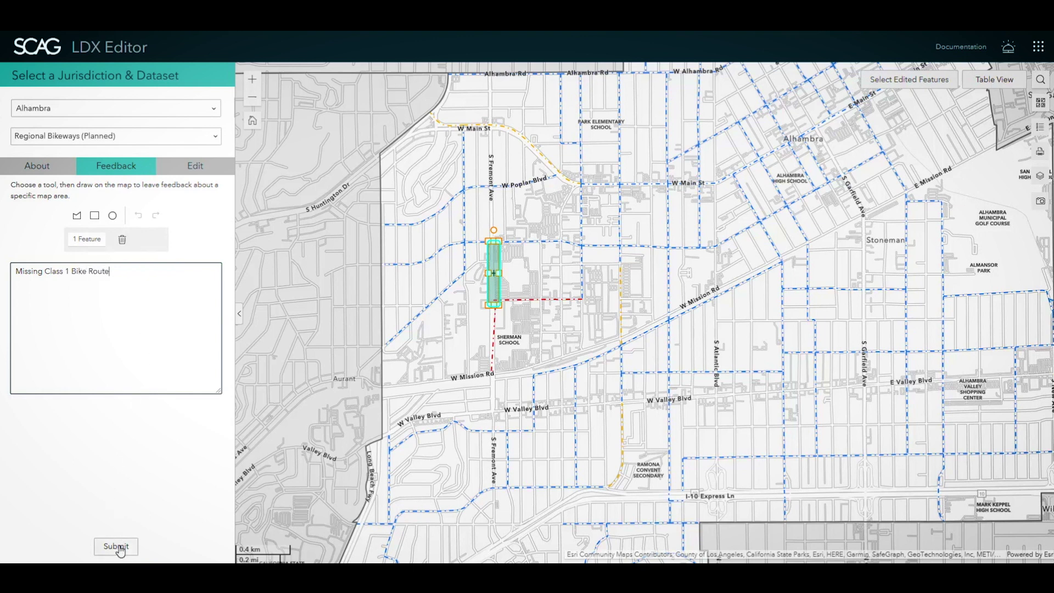
{"action": "left_click", "coordinate": [120, 549]}
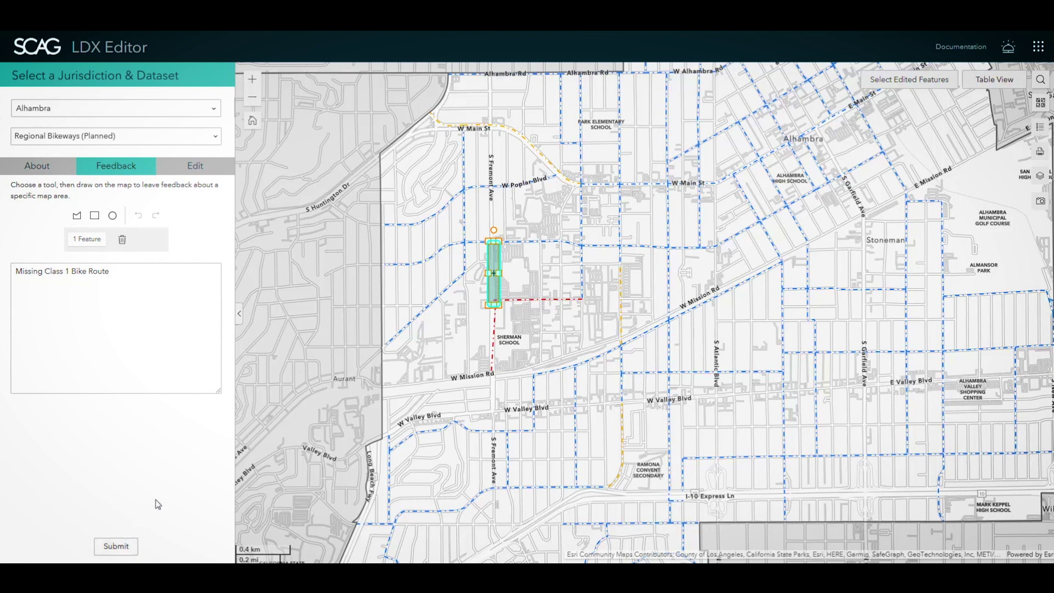
{"action": "left_click", "coordinate": [1008, 48]}
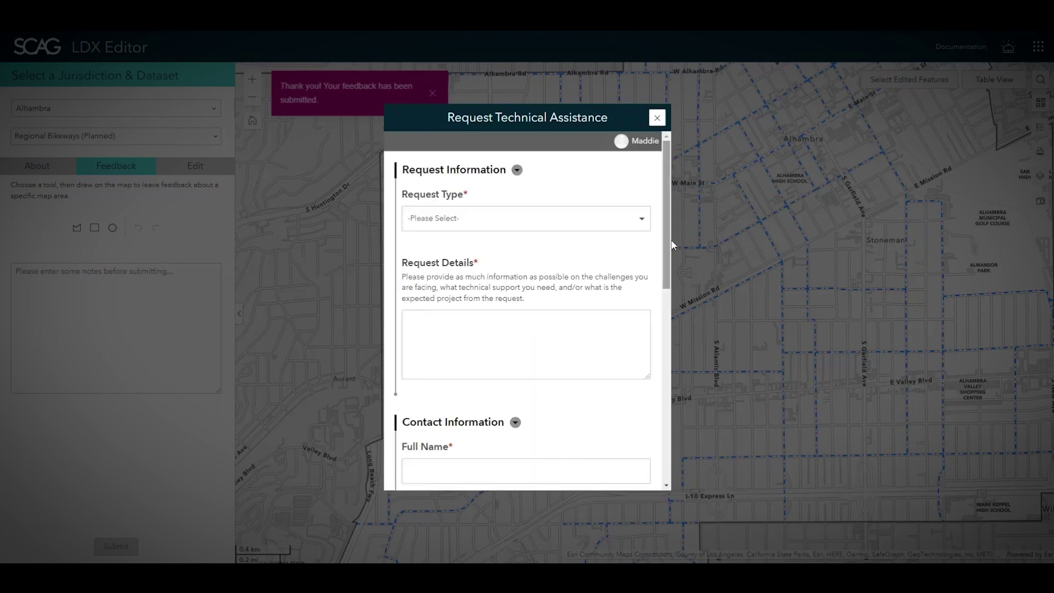
- Close the technical assistance form and the basemap gallery
{"action": "mouse_move", "coordinate": [667, 245]}
{"action": "left_mouse_down"}
{"action": "mouse_move", "coordinate": [663, 449]}
{"action": "mouse_move", "coordinate": [667, 230]}
{"action": "left_mouse_up"}
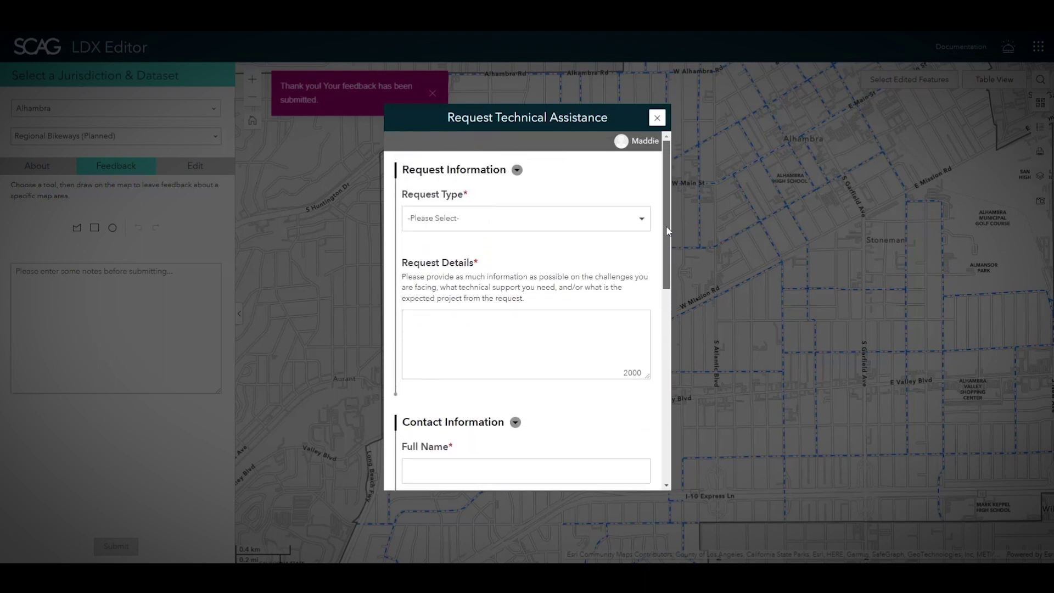
{"action": "left_click", "coordinate": [657, 118]}
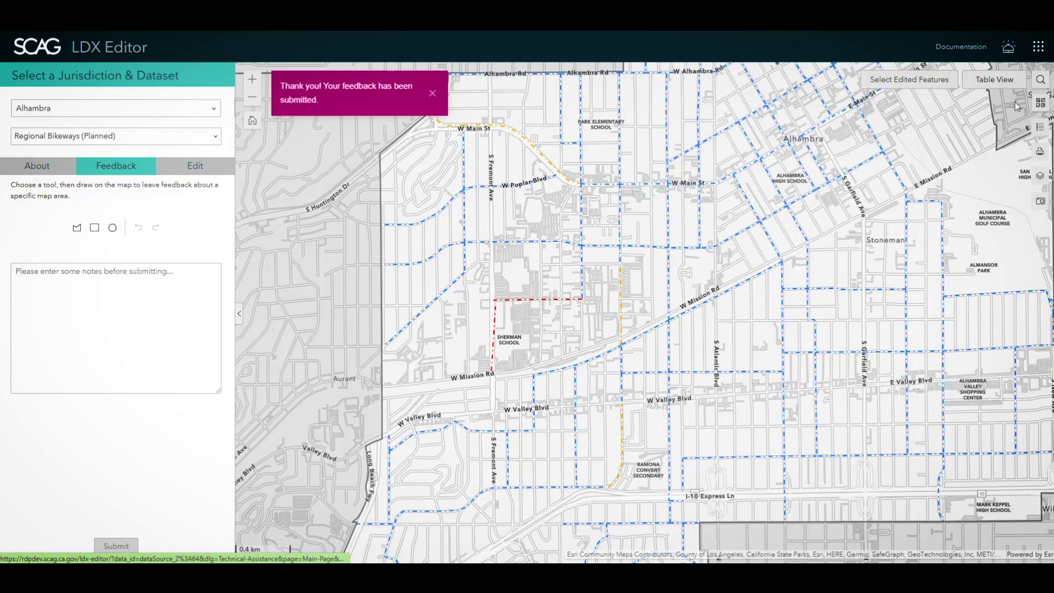
{"action": "left_click", "coordinate": [1040, 107]}
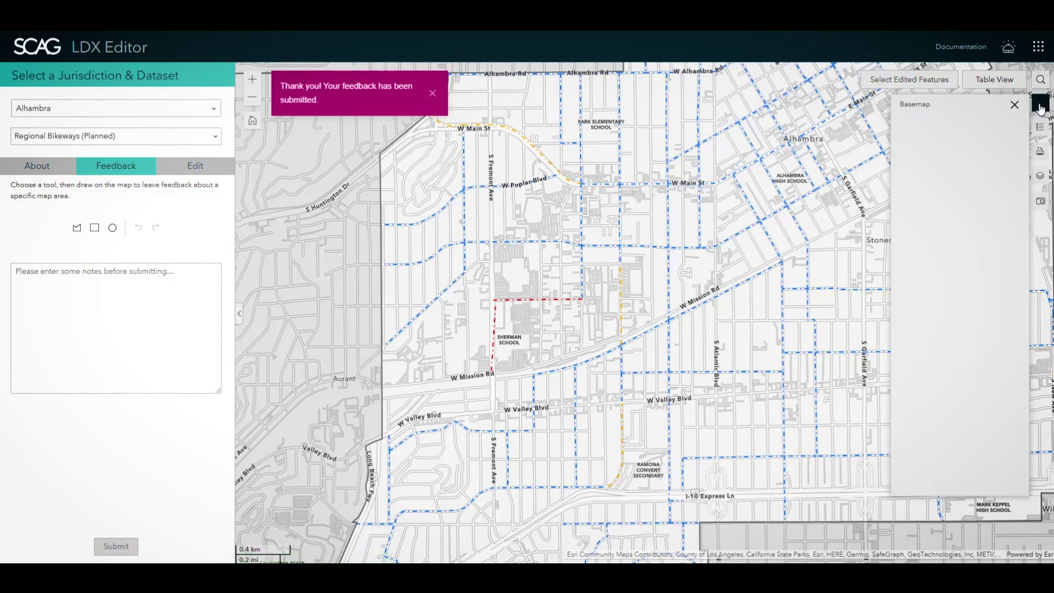
{"action": "left_click", "coordinate": [1040, 106]}
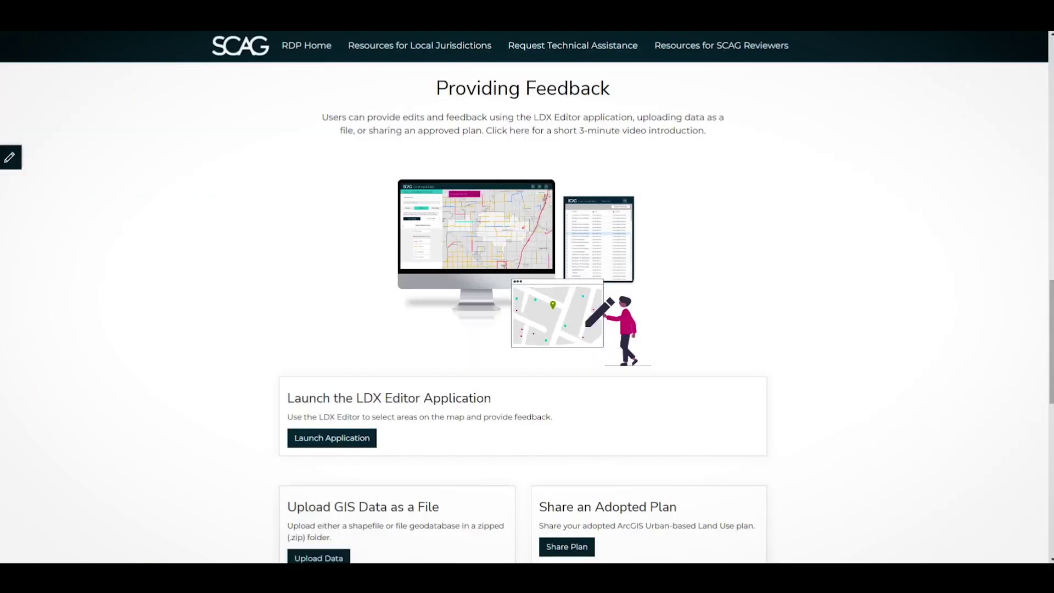
- View the GIS file upload form, then scroll on to the Reviewing Feedback section
{"action": "left_click_drag", "start_coordinate": [1051, 293], "coordinate": [1051, 310]}
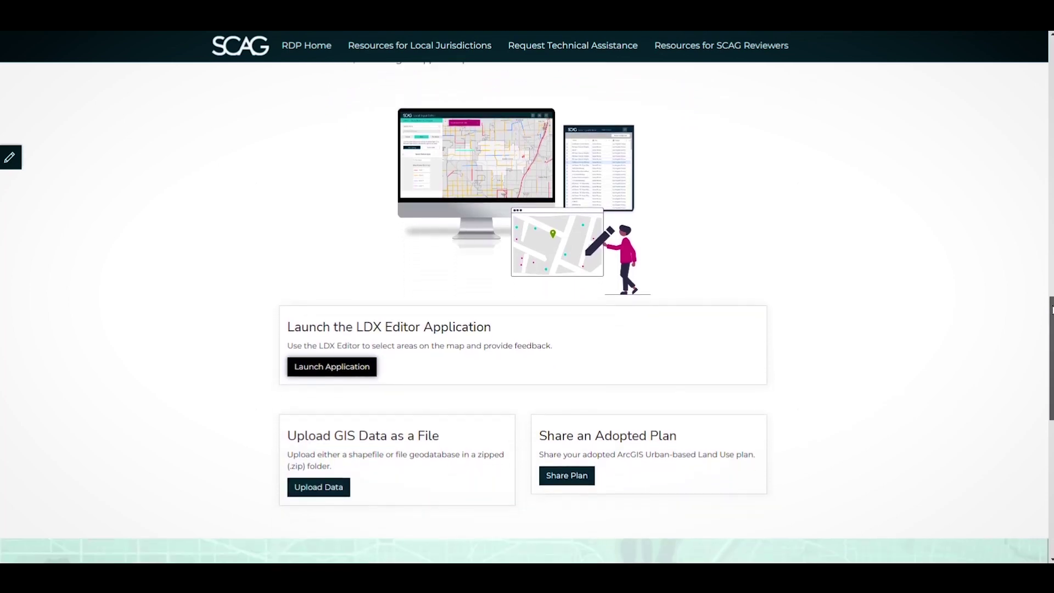
{"action": "left_click", "coordinate": [344, 490]}
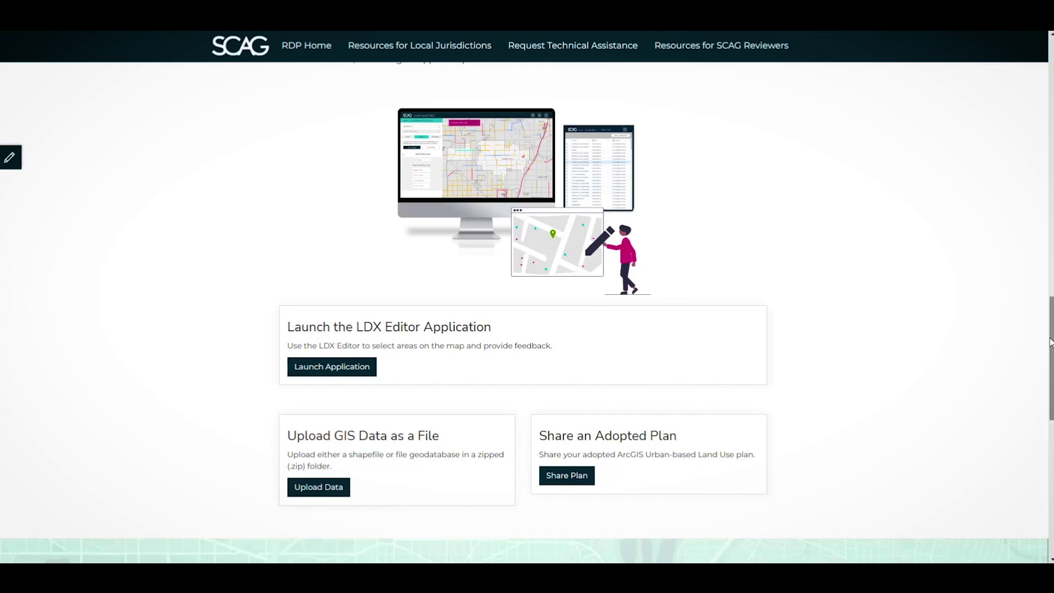
{"action": "left_click_drag", "start_coordinate": [1051, 340], "coordinate": [1050, 422]}
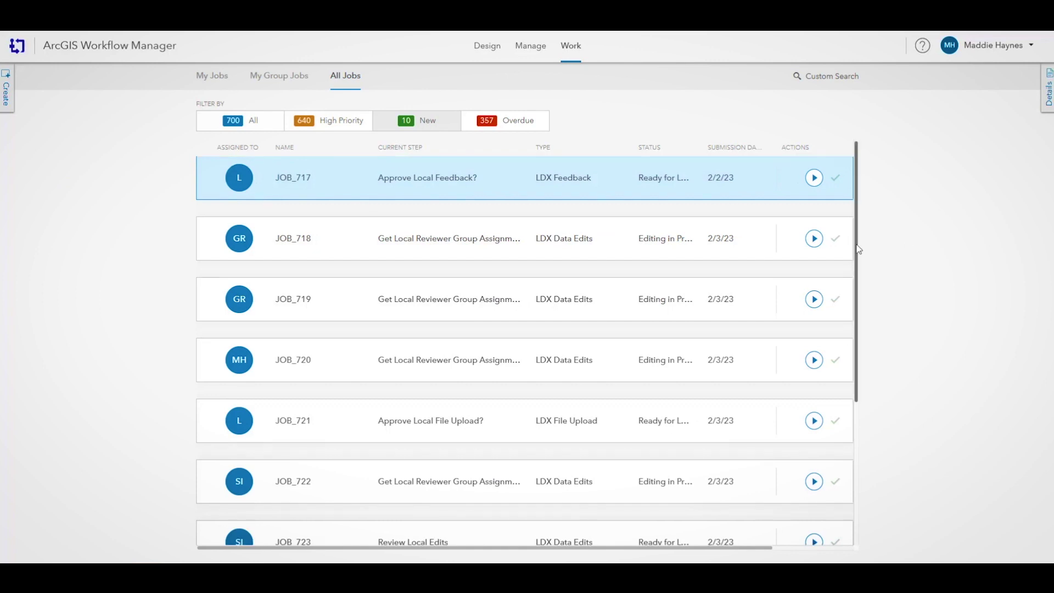
- Open the details panel showing JOB_717's job properties
{"action": "scroll", "coordinate": [858, 264], "scroll_direction": "down", "scroll_amount": 1}
{"action": "scroll", "coordinate": [858, 302], "scroll_direction": "down", "scroll_amount": 1}
{"action": "scroll", "coordinate": [859, 296], "scroll_direction": "up", "scroll_amount": 1}
{"action": "scroll", "coordinate": [859, 273], "scroll_direction": "up", "scroll_amount": 1}
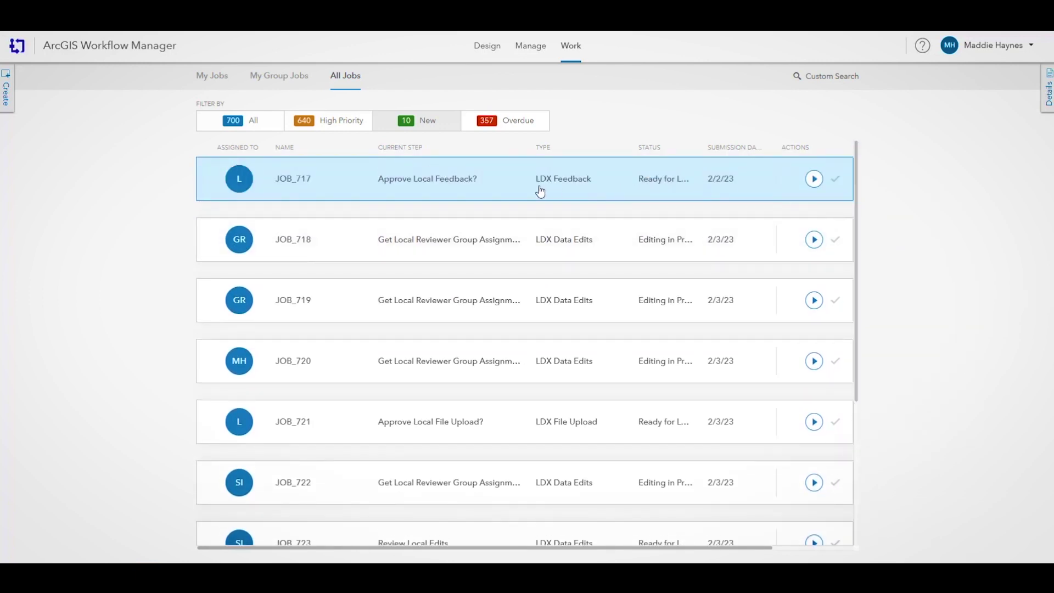
{"action": "left_click", "coordinate": [1048, 107]}
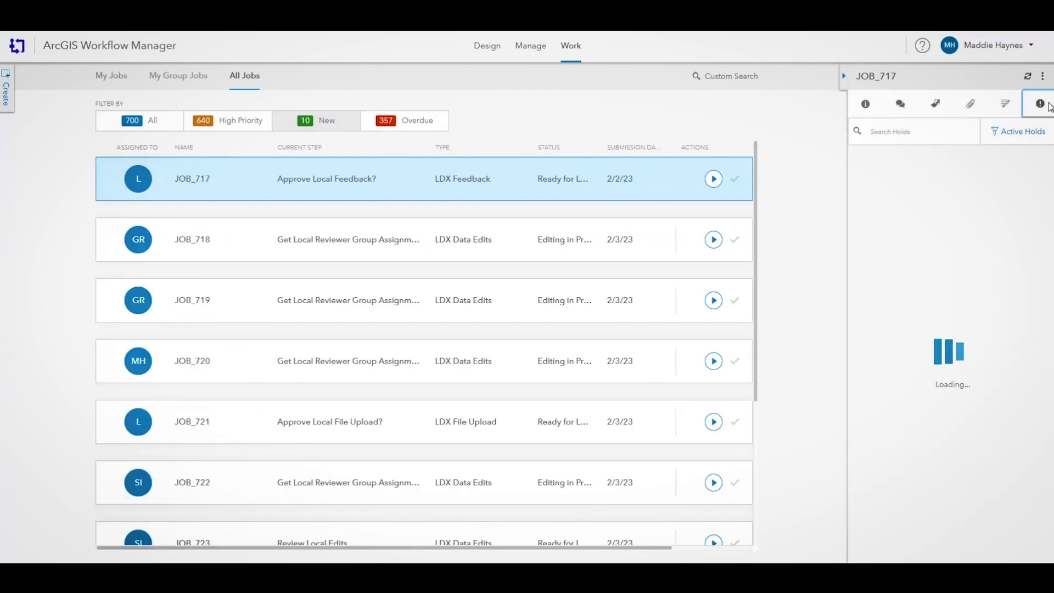
{"action": "left_click", "coordinate": [866, 105]}
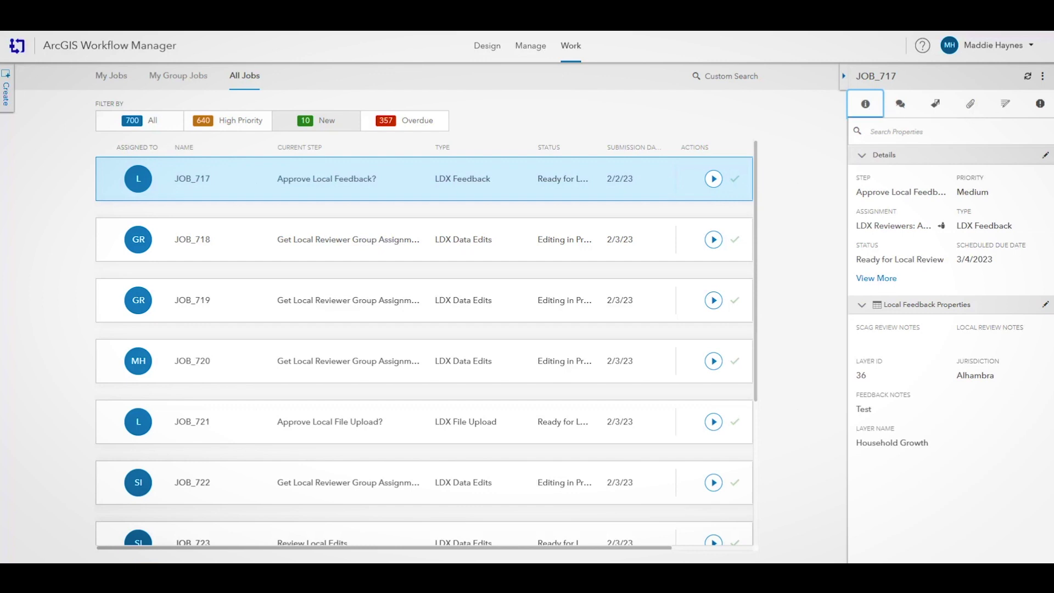
- Select JOB_723 and start its Review Local Edits step
{"action": "scroll", "coordinate": [423, 340], "scroll_direction": "down", "scroll_amount": 4}
{"action": "left_click", "coordinate": [312, 324]}
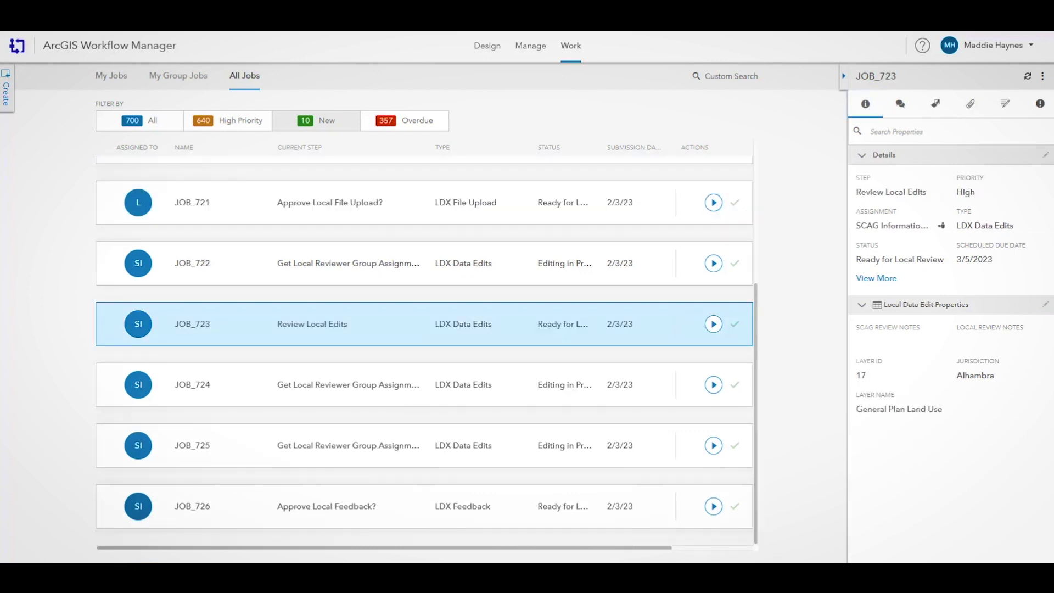
{"action": "left_click", "coordinate": [713, 324]}
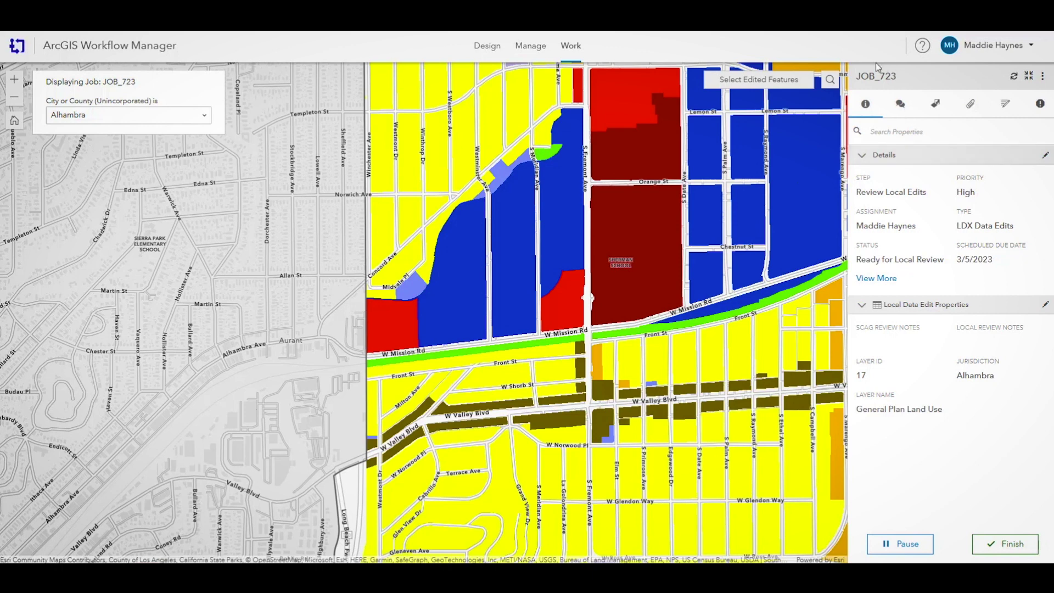
- Highlight JOB_723's edited features on the job map and finish Review Local Edits
{"action": "left_click", "coordinate": [718, 83]}
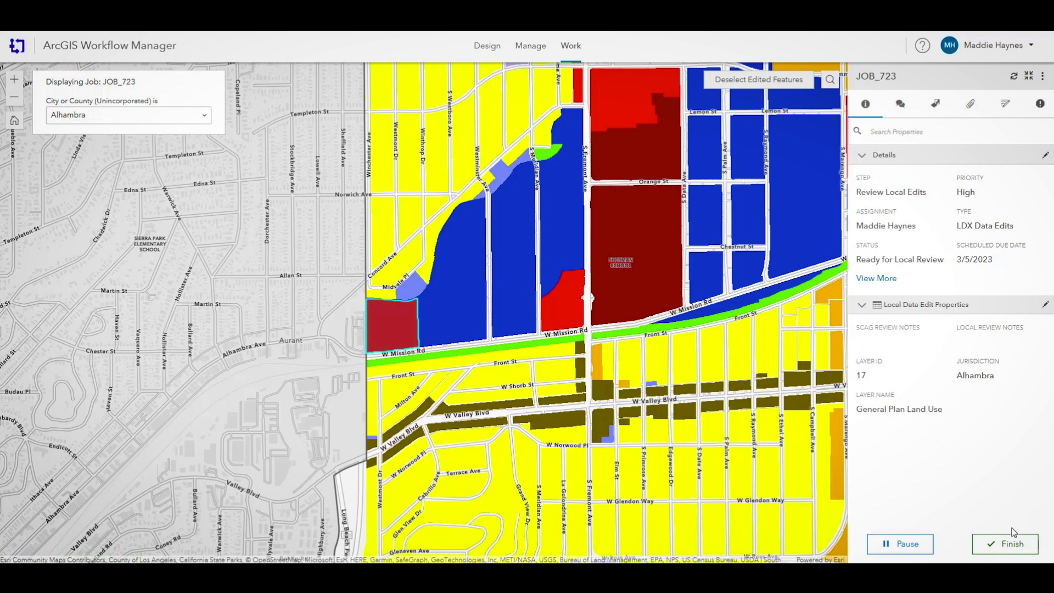
{"action": "left_click", "coordinate": [1006, 554]}
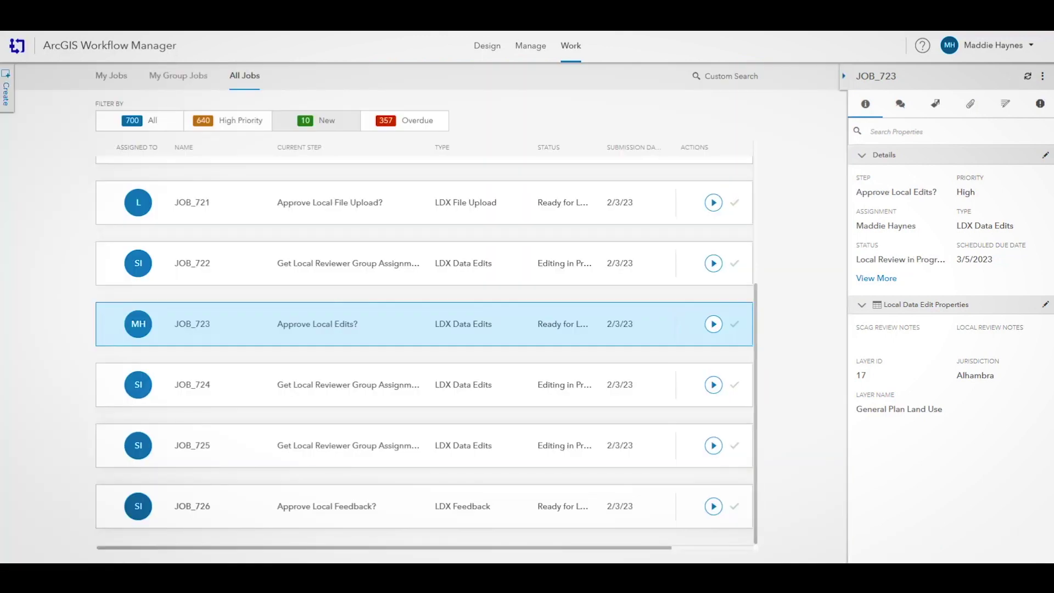
- Approve JOB_723's local edits, then select the JOB_721 file upload job
{"action": "left_click", "coordinate": [712, 326]}
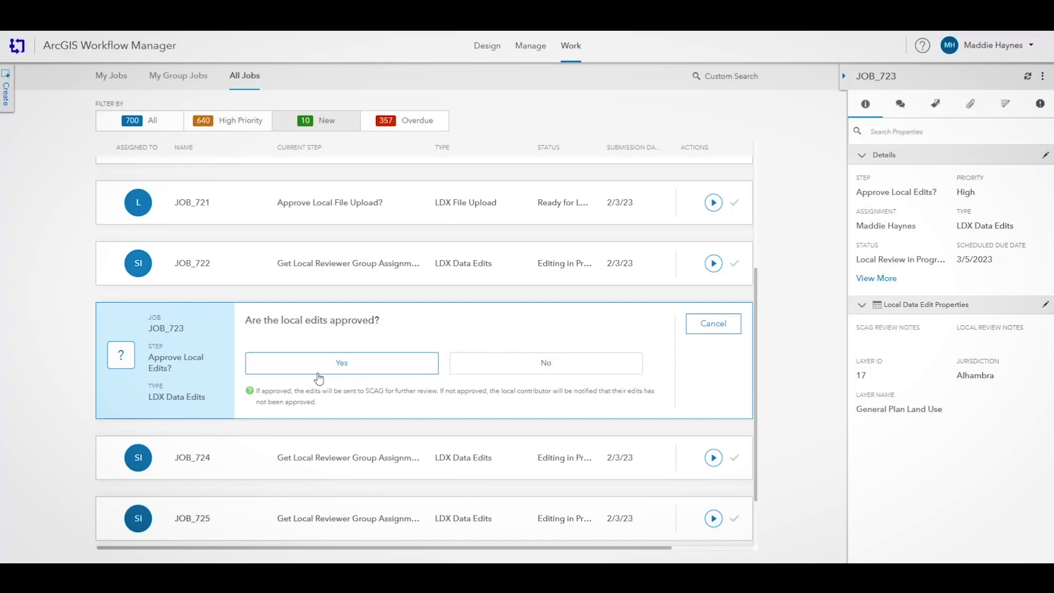
{"action": "double_click", "coordinate": [399, 369]}
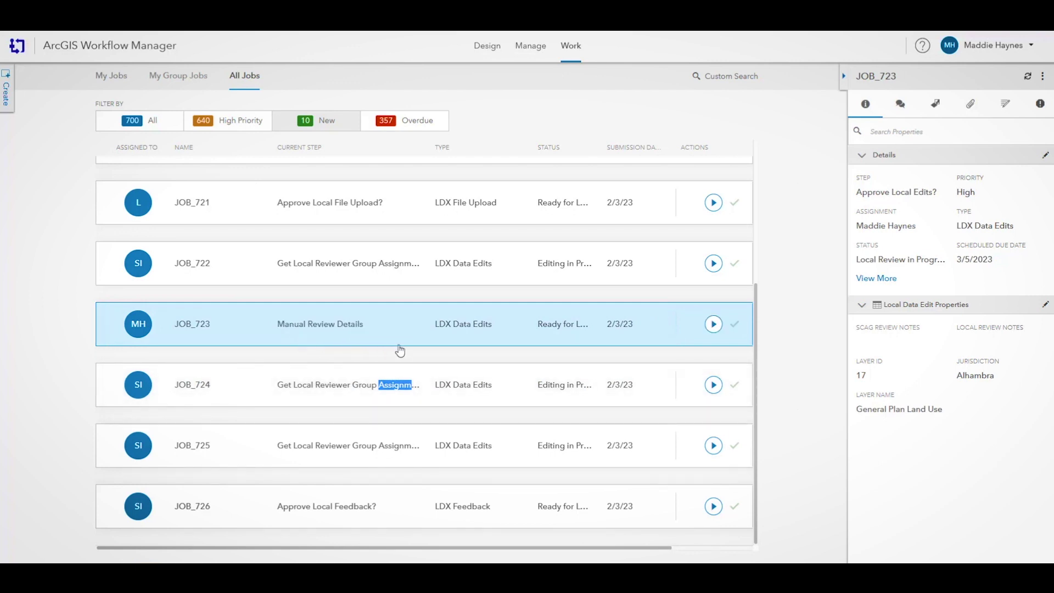
{"action": "scroll", "coordinate": [535, 283], "scroll_direction": "up", "scroll_amount": 1}
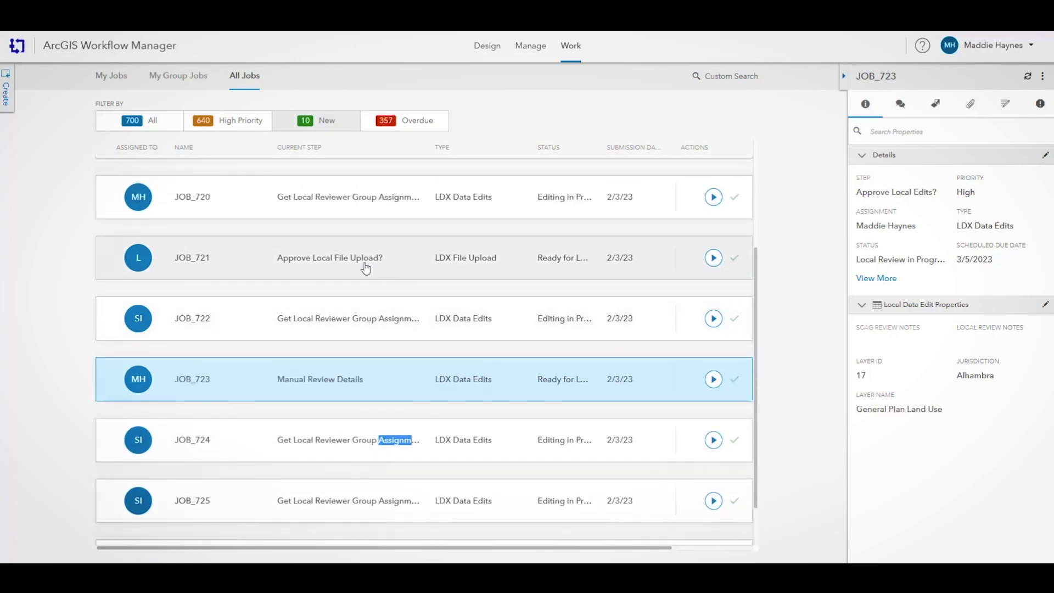
{"action": "left_click", "coordinate": [361, 268]}
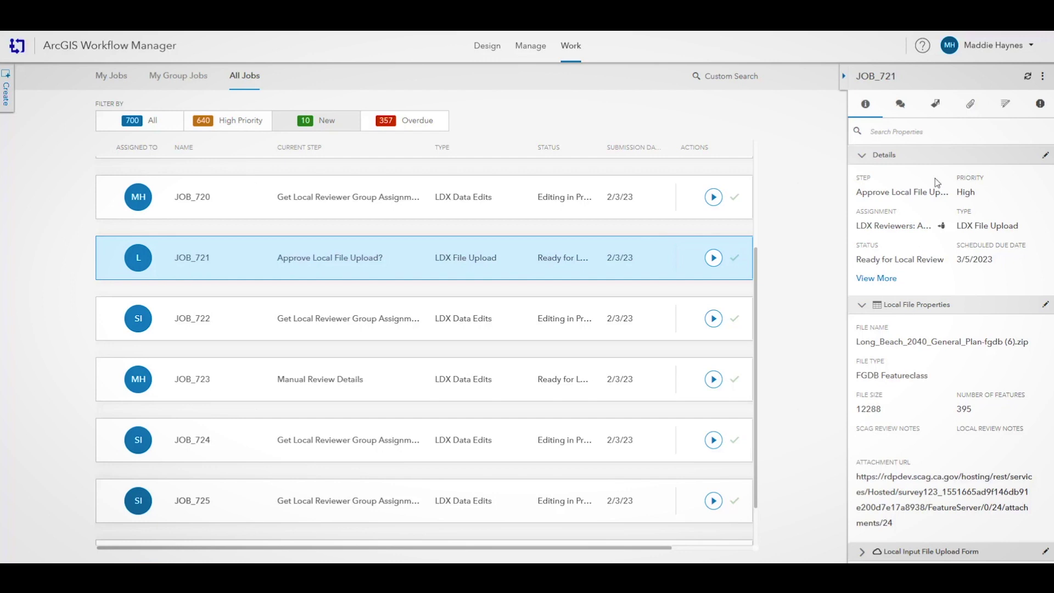
- Check JOB_721's location on the map and approve its local file upload
{"action": "left_click", "coordinate": [936, 109]}
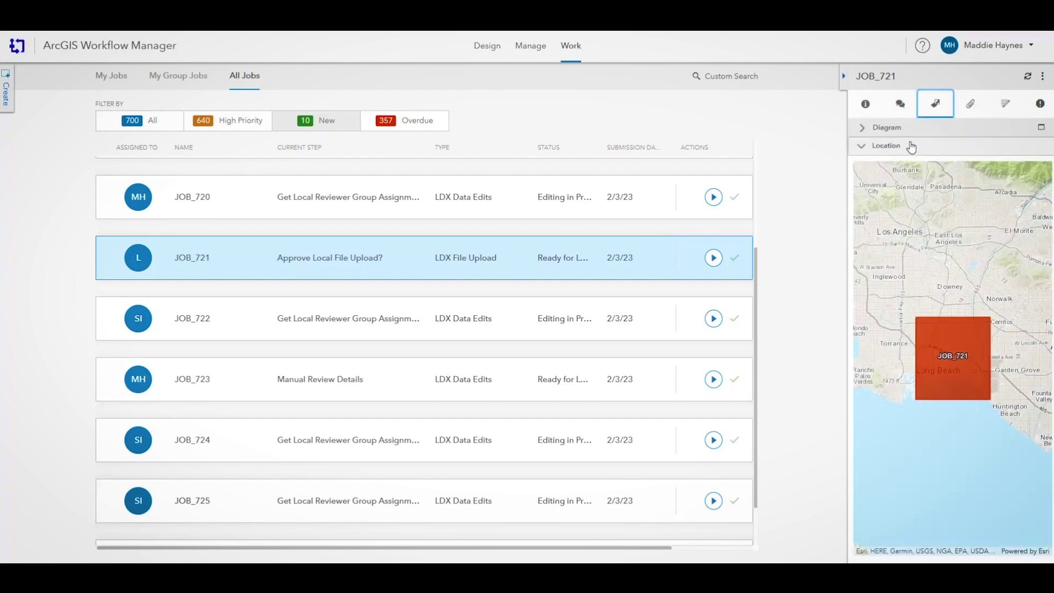
{"action": "left_click", "coordinate": [711, 260]}
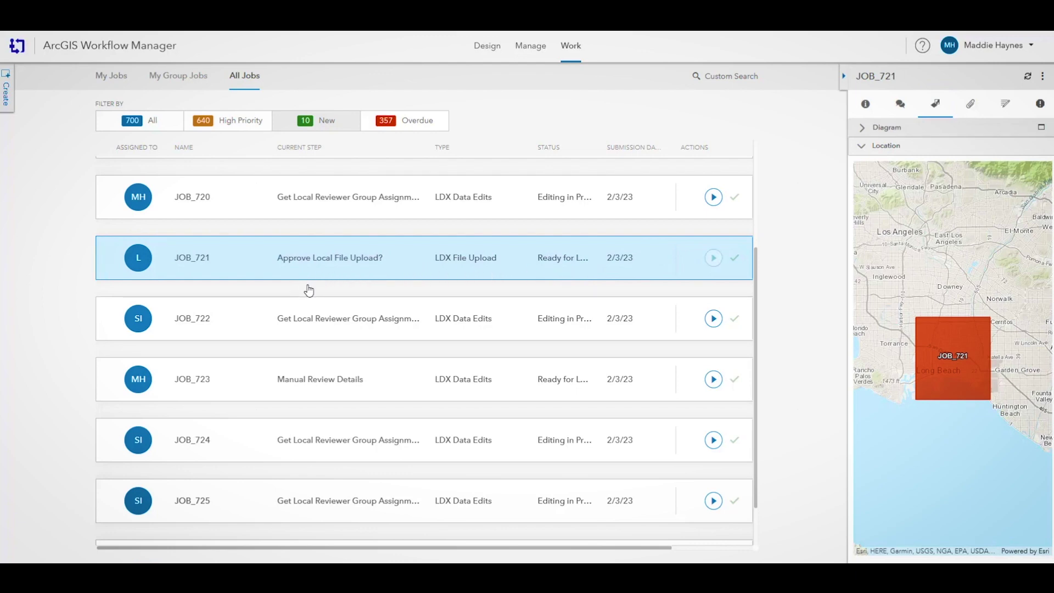
{"action": "left_click", "coordinate": [320, 305]}
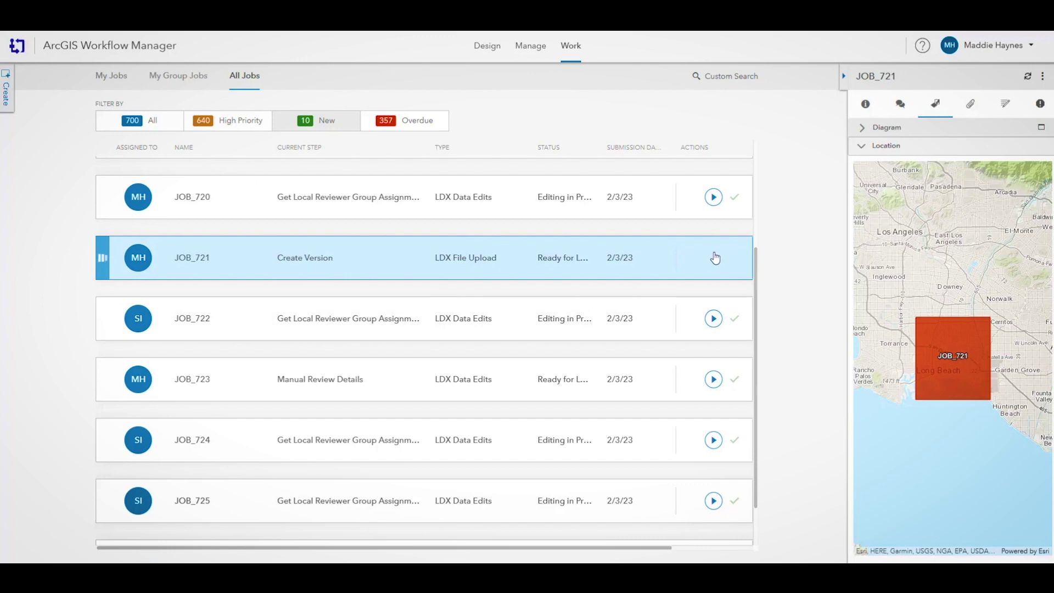
- Show the Household Growth feedback properties for JOB_717
{"action": "scroll", "coordinate": [712, 257], "scroll_direction": "up", "scroll_amount": 3}
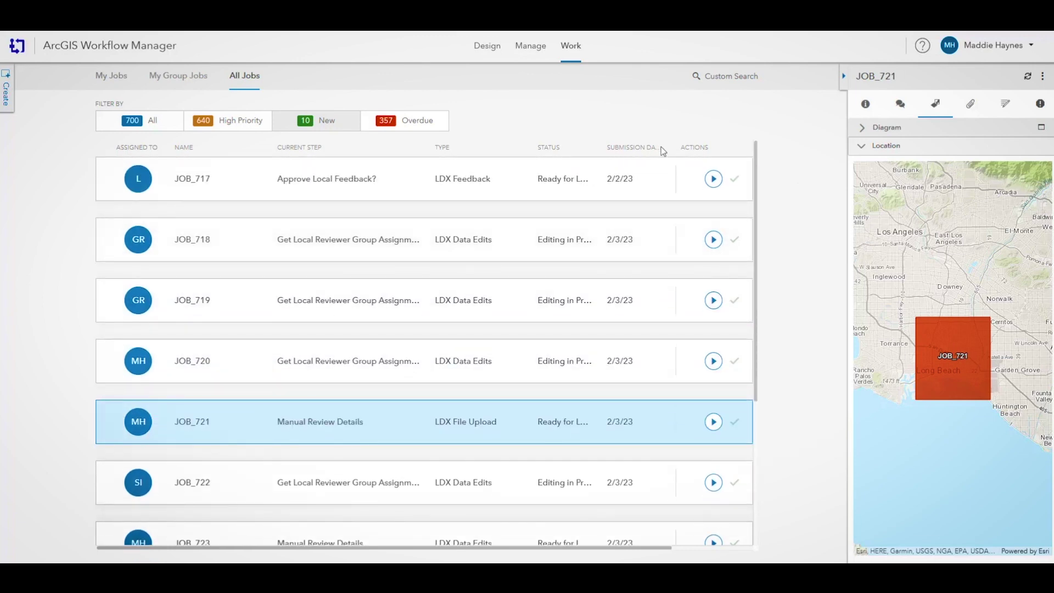
{"action": "left_click", "coordinate": [627, 171]}
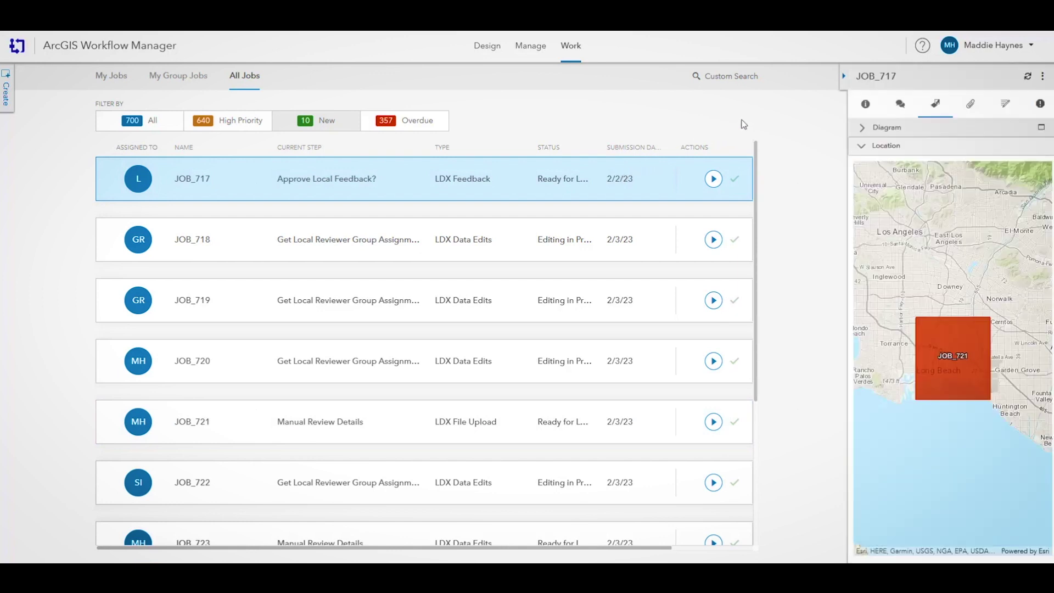
{"action": "left_click", "coordinate": [869, 109]}
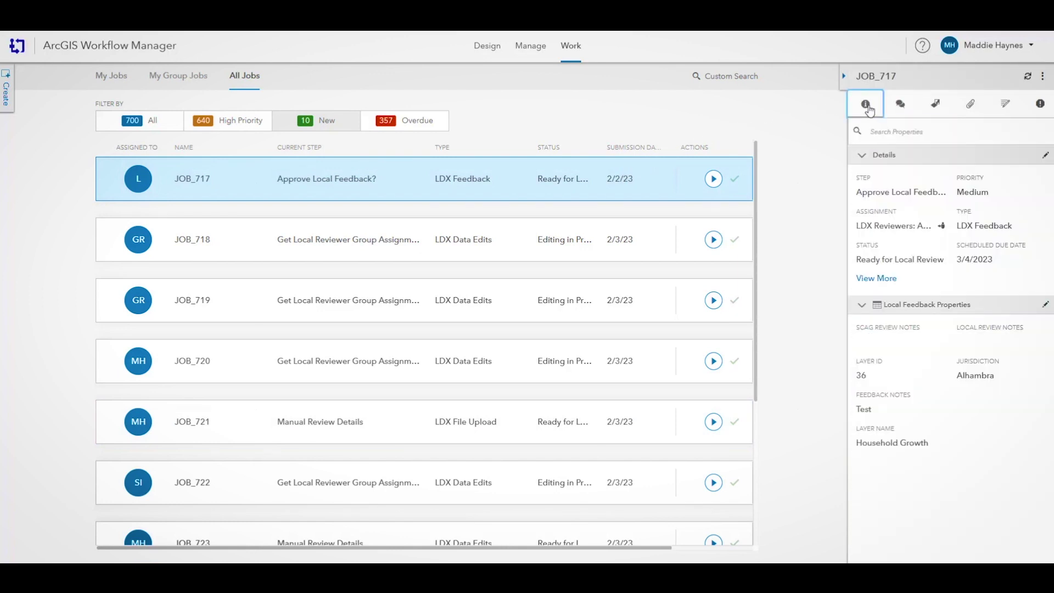